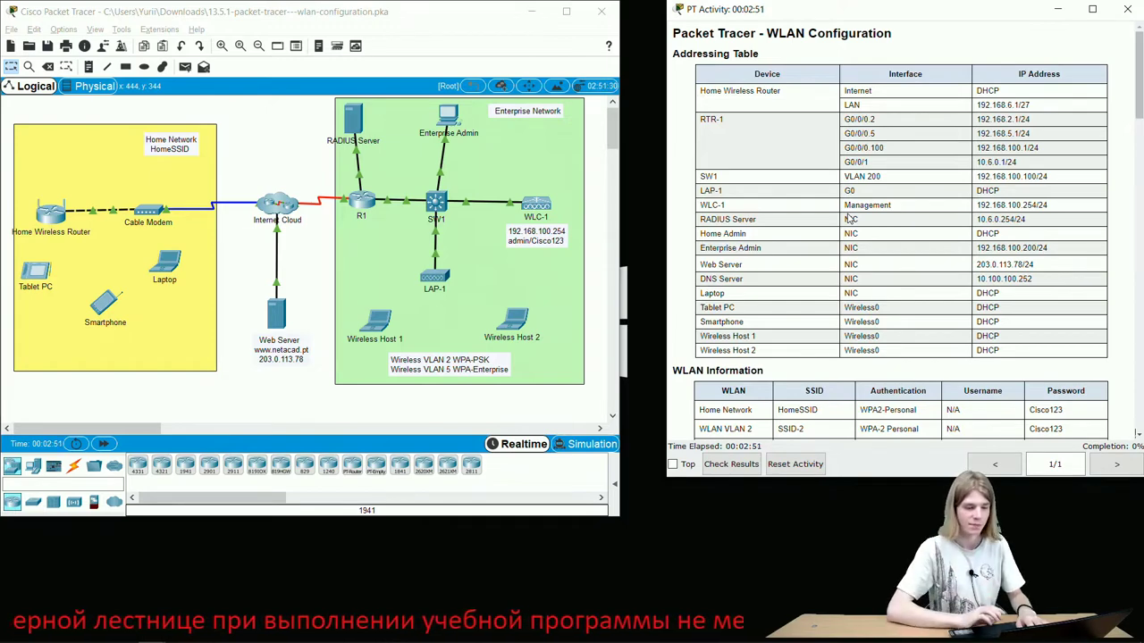
- Open the Home Wireless Router's GUI setup page and position its window
scroll(849, 219, "down", 10)
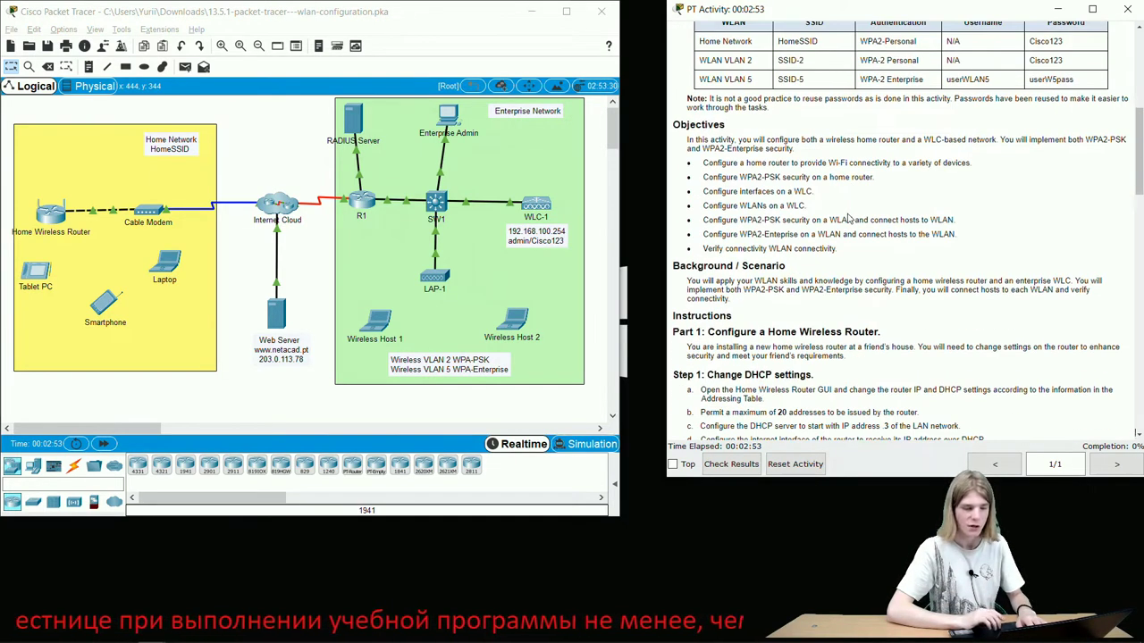
scroll(849, 219, "up", 2)
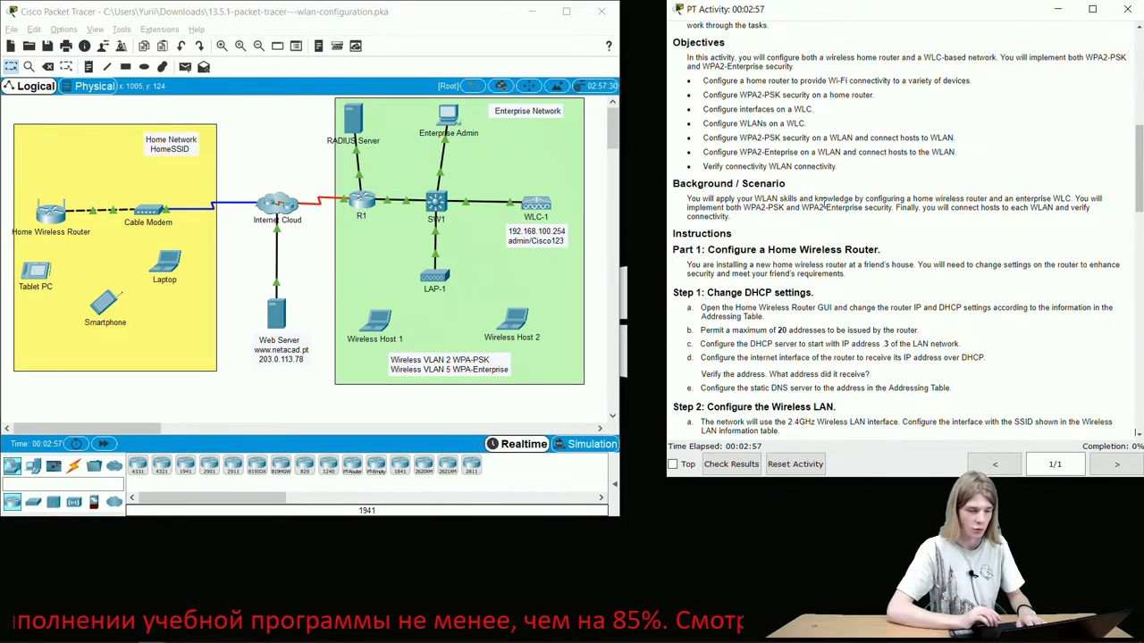
scroll(824, 202, "down", 1)
scroll(824, 202, "down", 4)
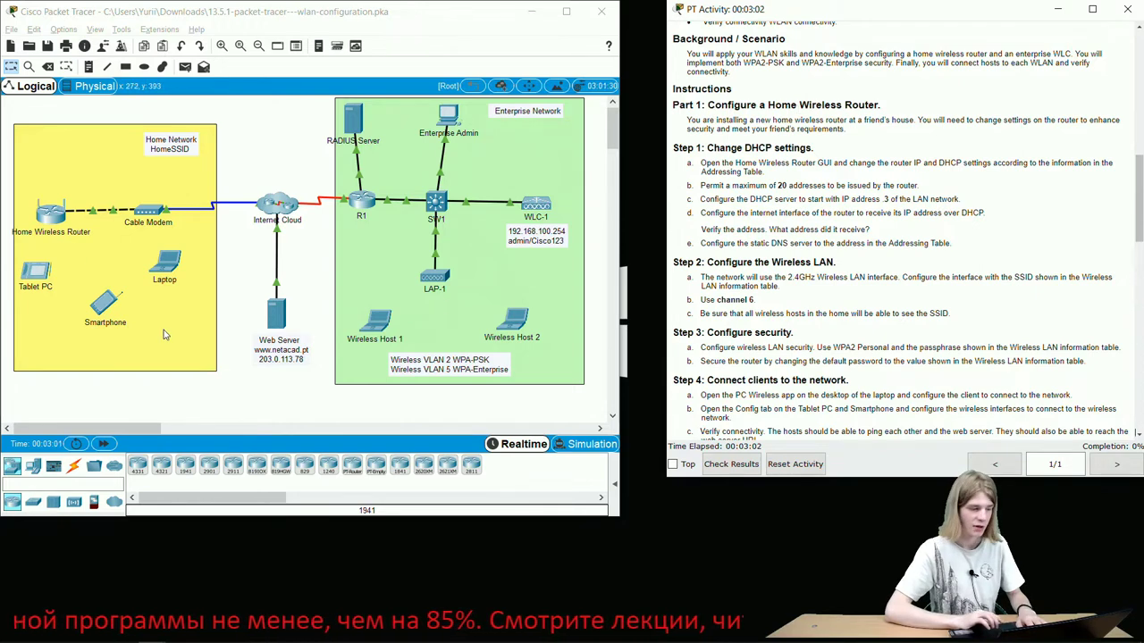
left_click(52, 222)
left_click(52, 222)
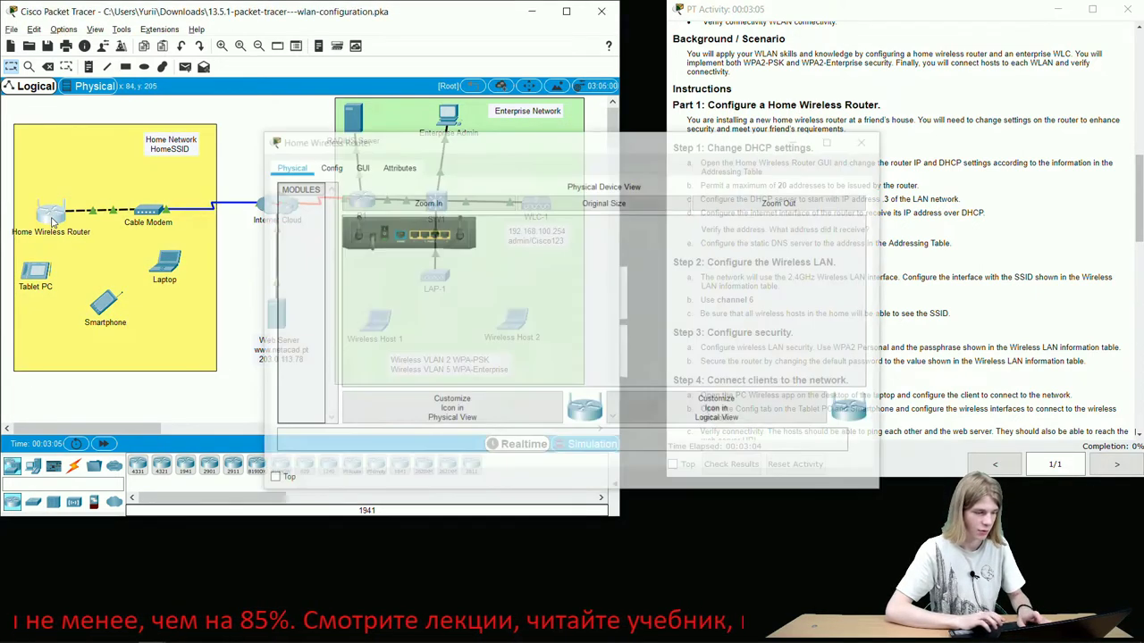
left_click(372, 173)
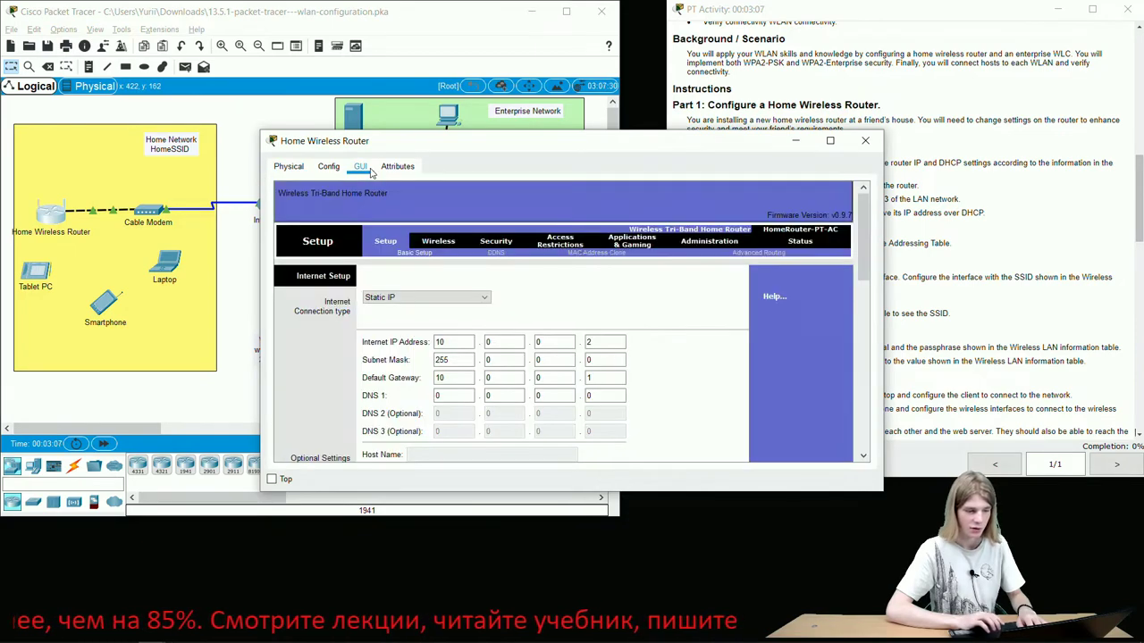
left_click_drag(526, 147, 305, 50)
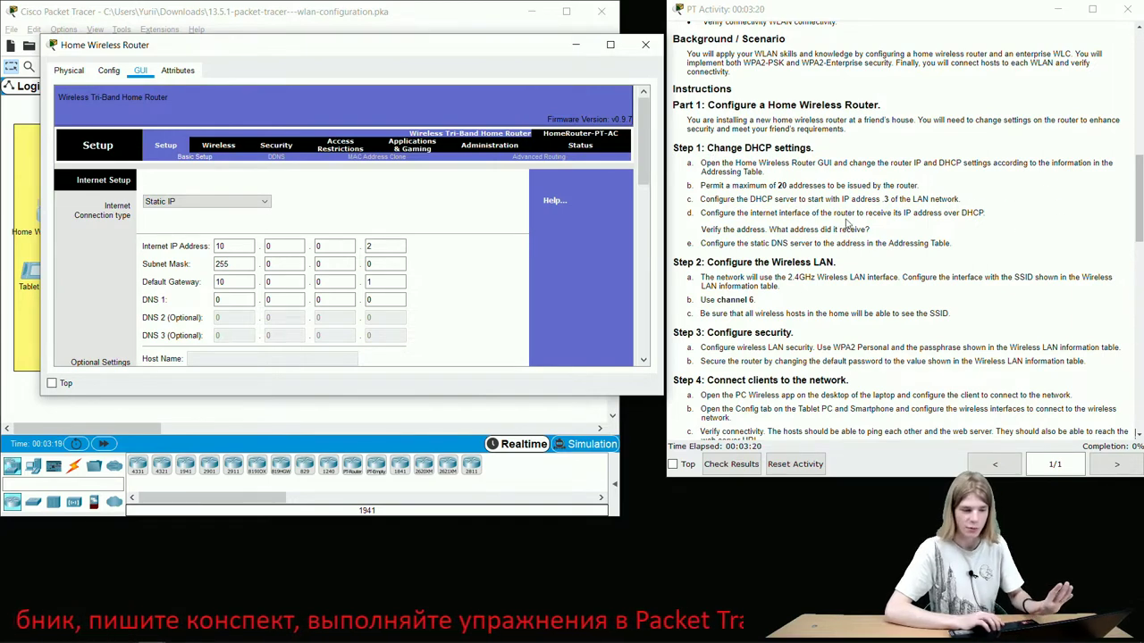
scroll(872, 236, "up", 1)
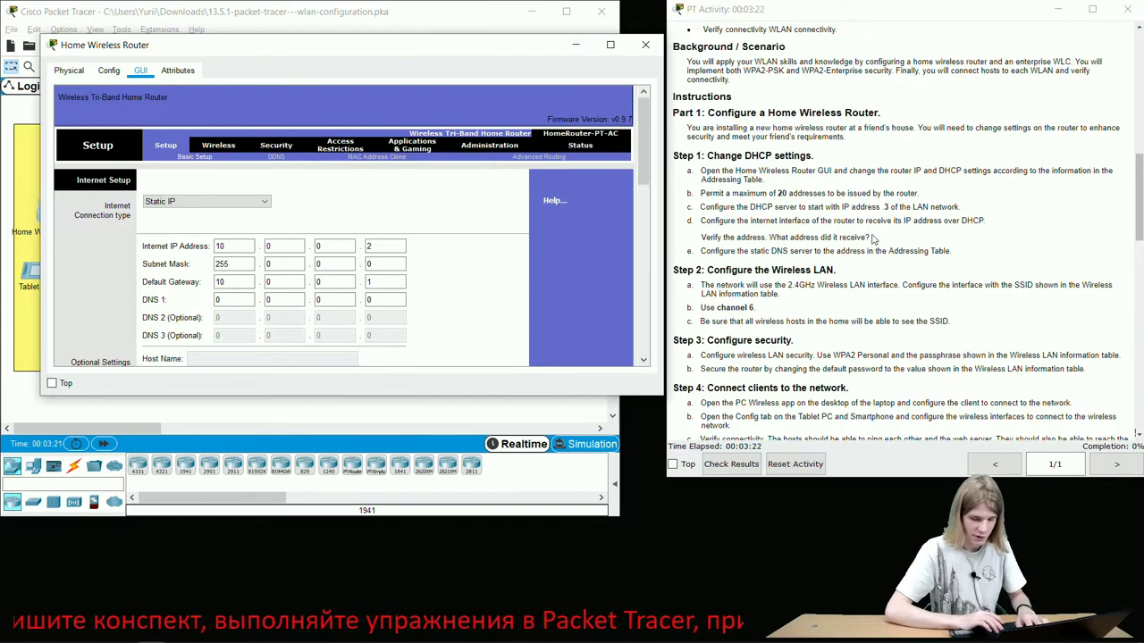
- Set the internet connection to Automatic Configuration - DHCP and the subnet mask to 255.255.255.224
left_click(228, 202)
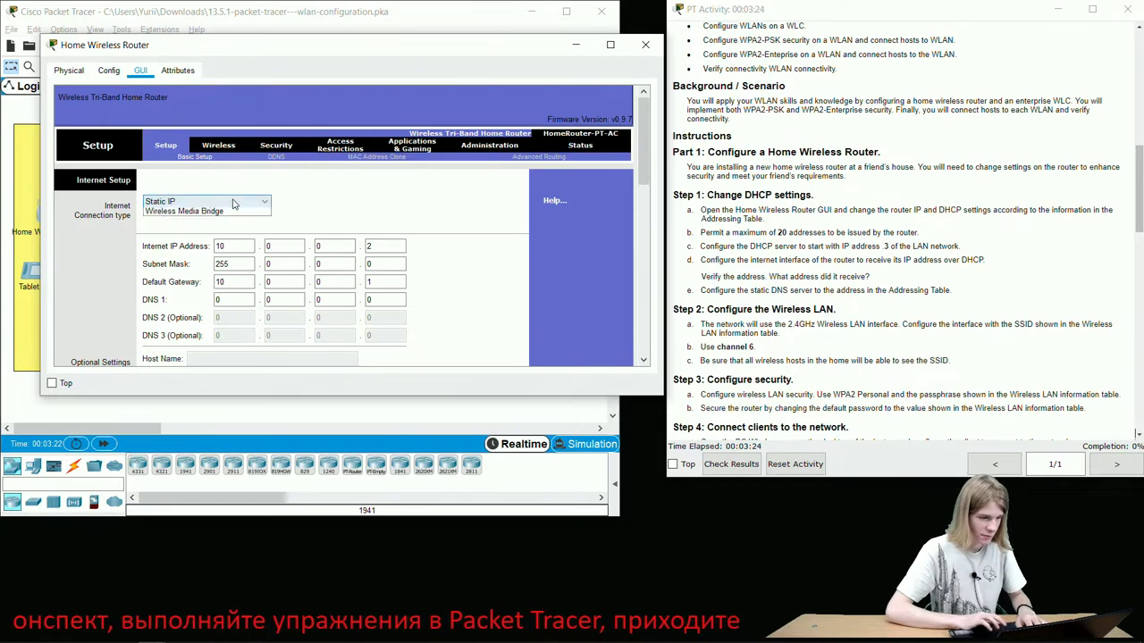
left_click(221, 214)
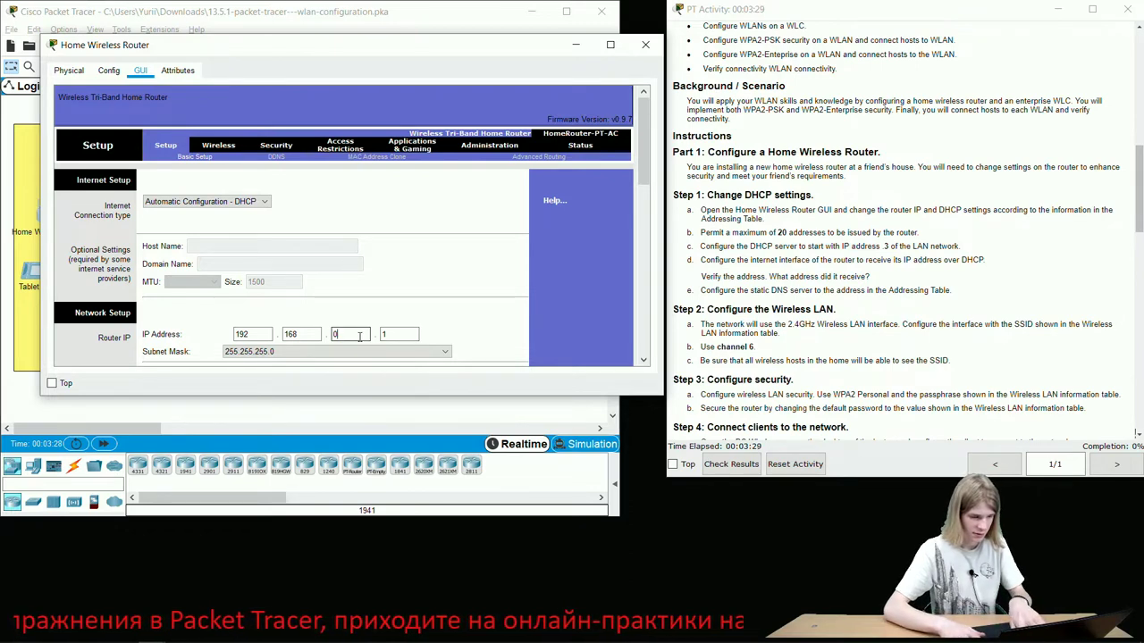
scroll(359, 336, "down", 1)
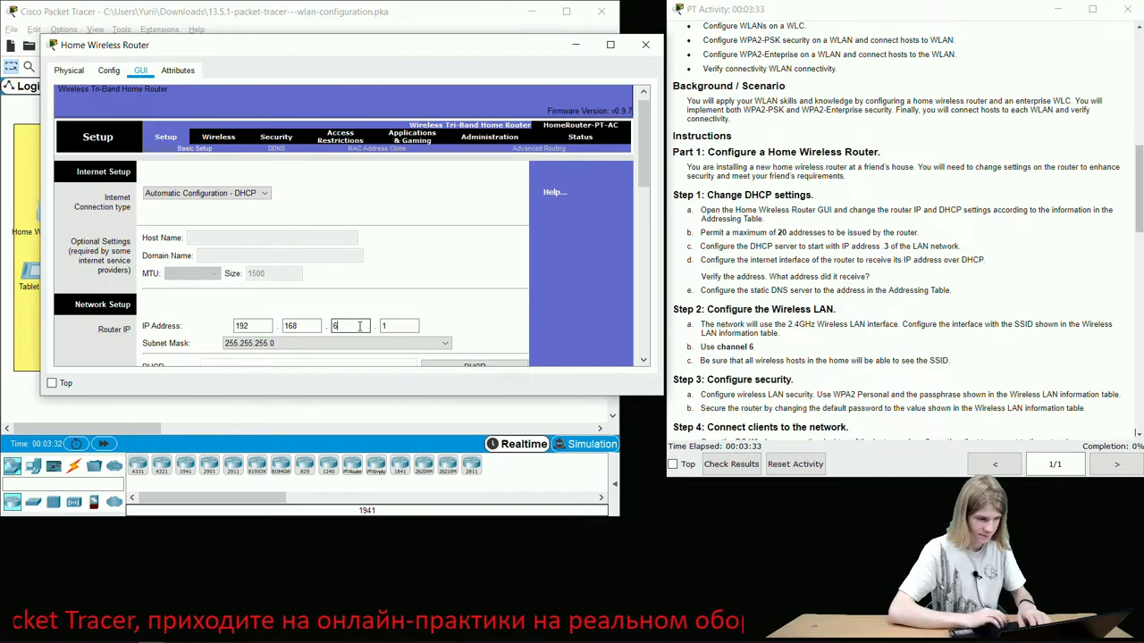
scroll(360, 327, "down", 1)
scroll(418, 254, "down", 3)
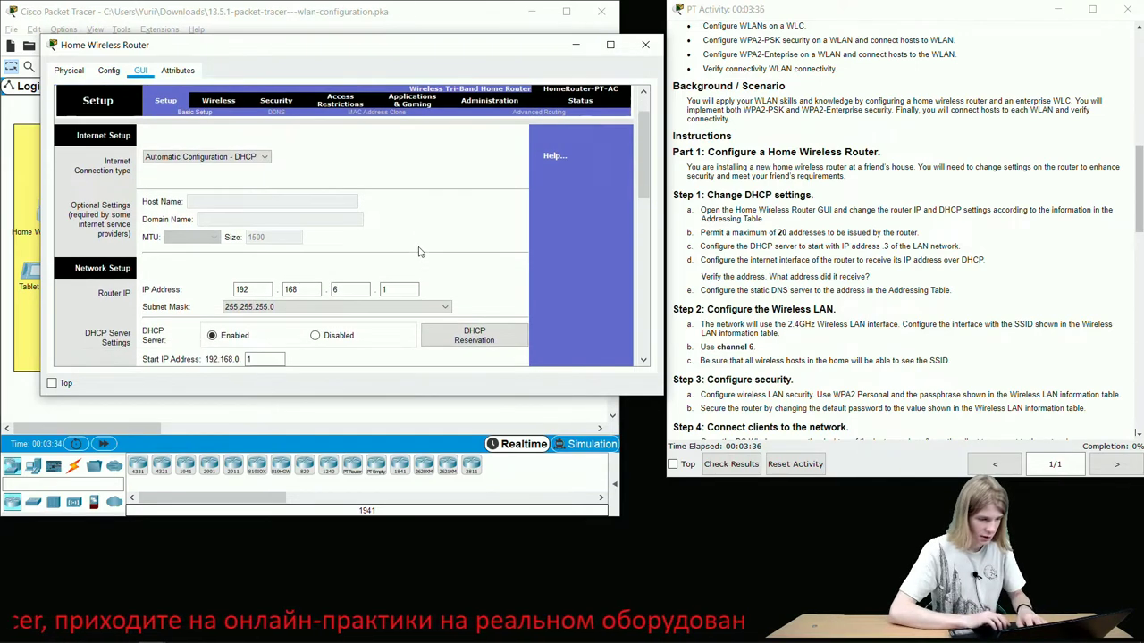
left_click(371, 297)
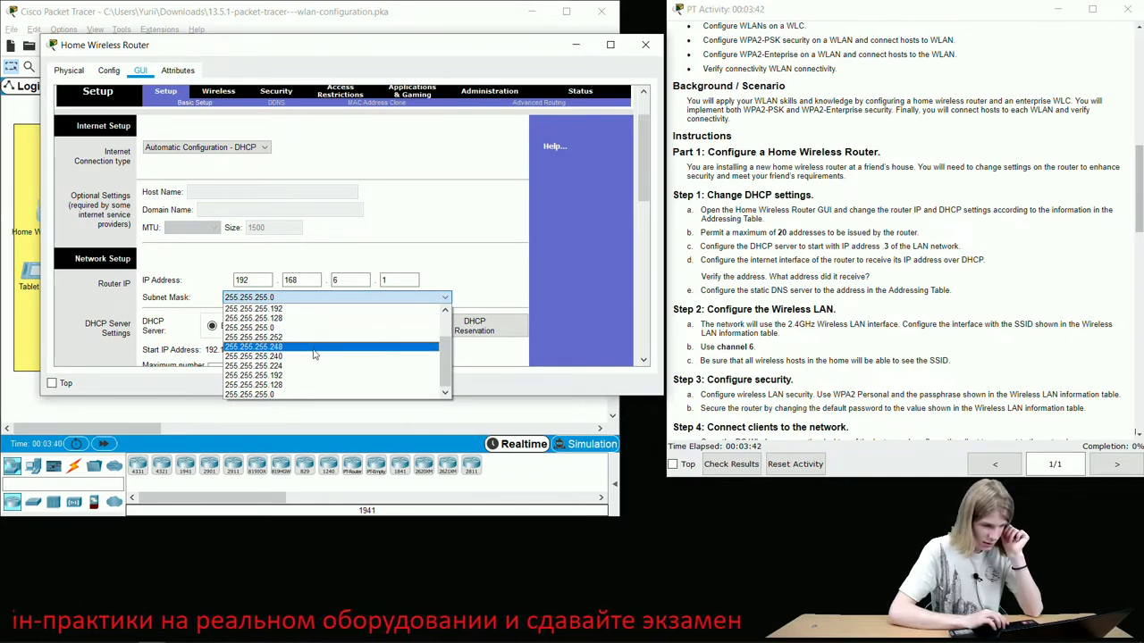
key("Down")
key("Down")
key("Down")
key("Down")
key("Down")
key("Down")
key("Down")
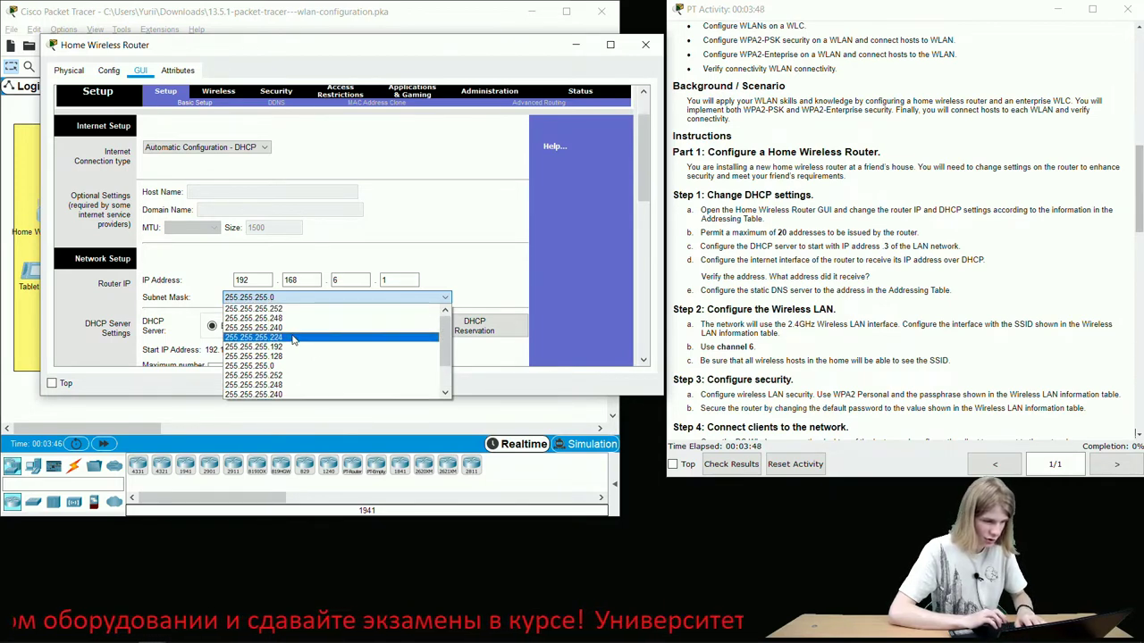
left_click(294, 338)
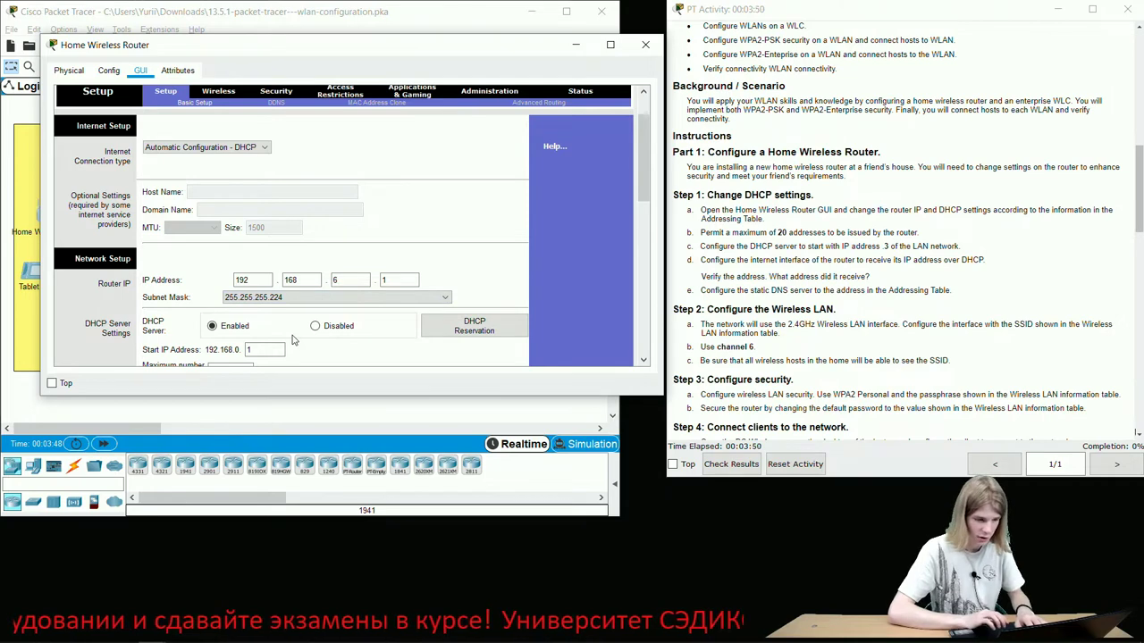
scroll(314, 336, "down", 1)
left_click(257, 317)
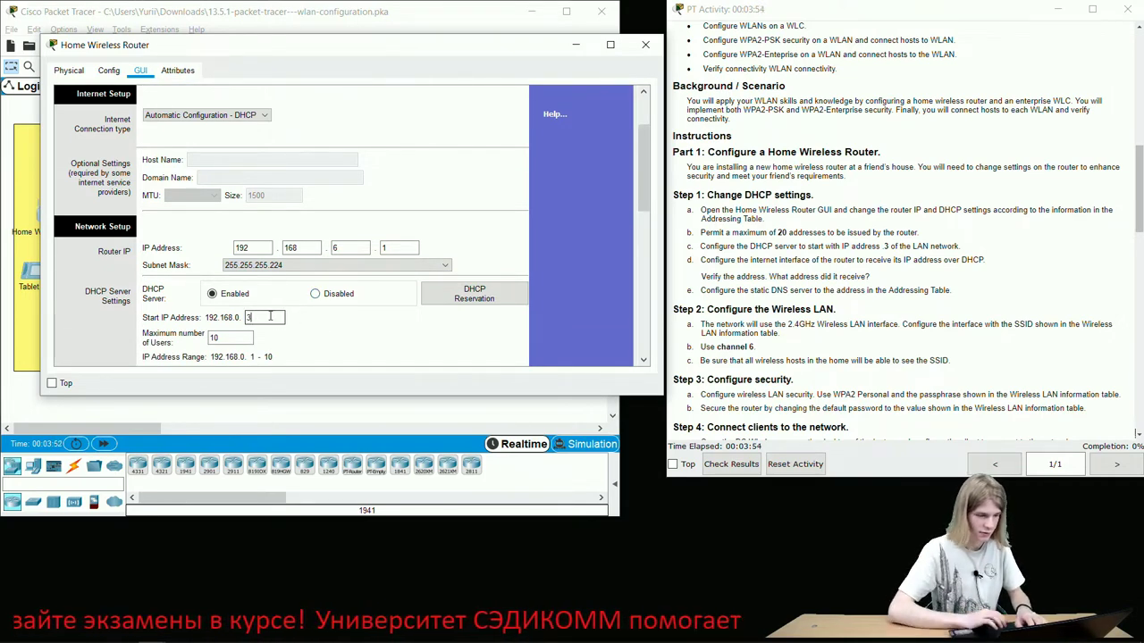
- Set the DHCP start address to 3 and the maximum number of users to 20
type("3")
scroll(270, 315, "down", 1)
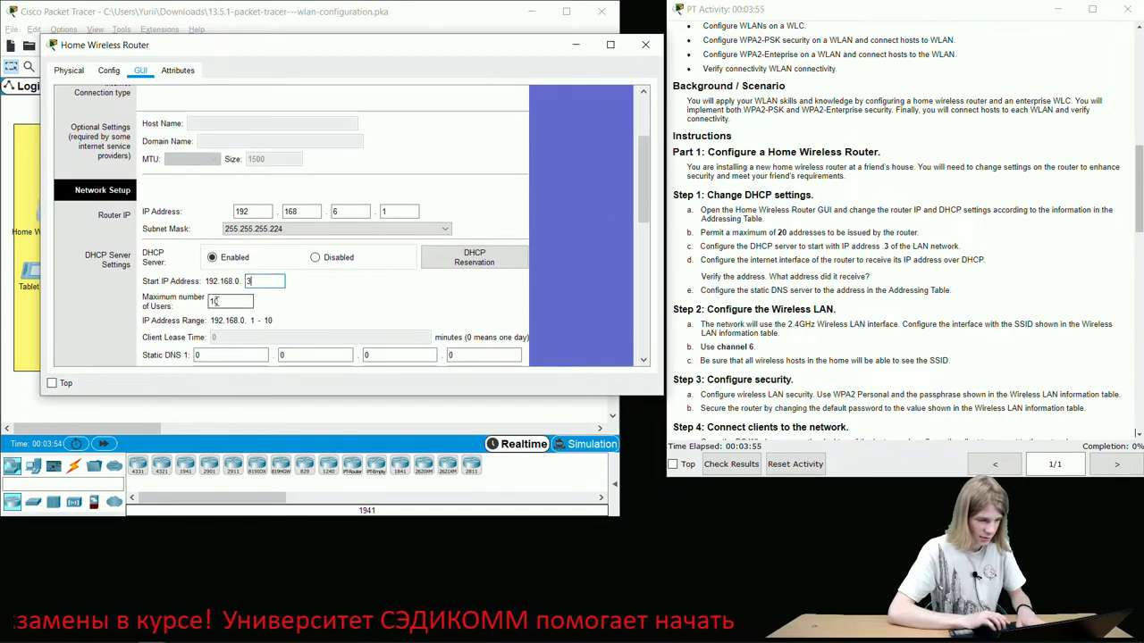
left_click(215, 302)
type("2")
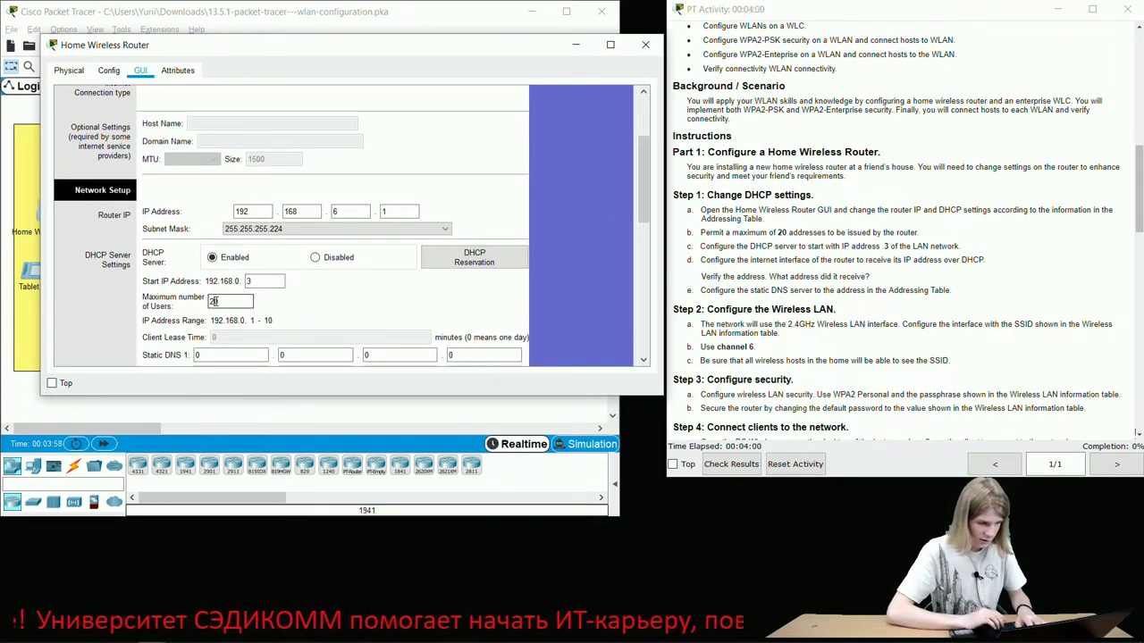
scroll(214, 301, "down", 2)
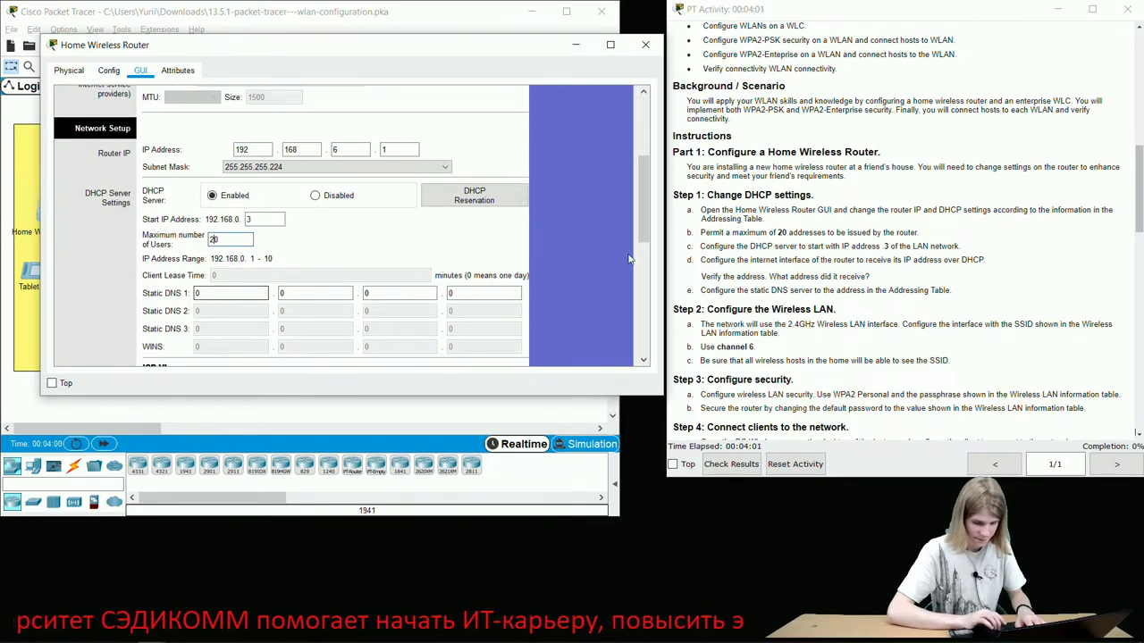
scroll(712, 282, "up", 8)
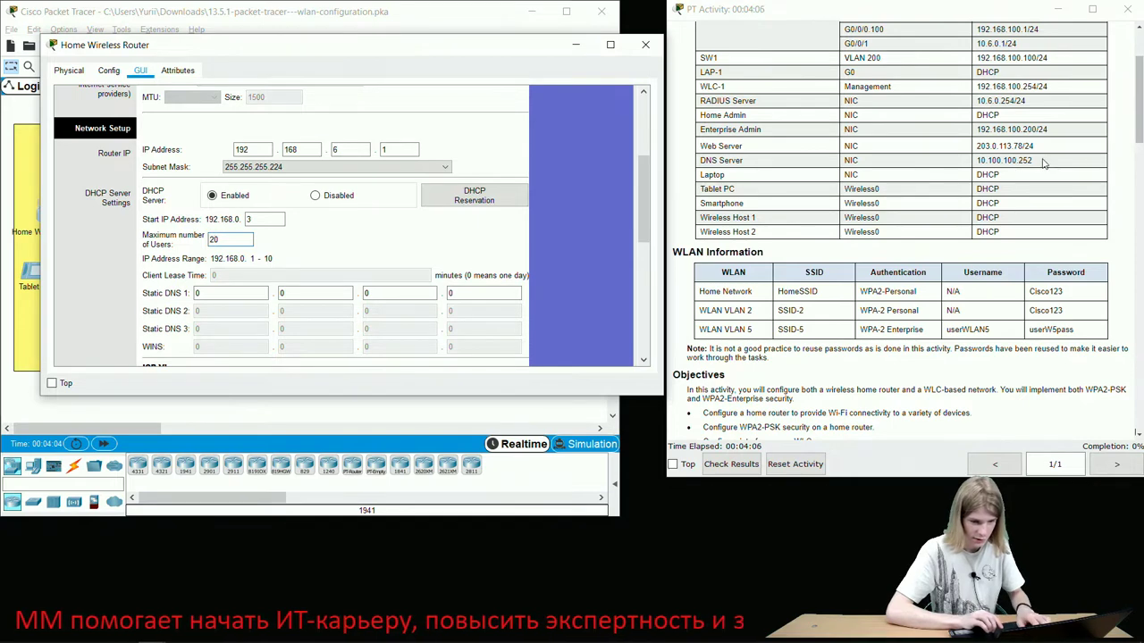
- Enter static DNS 10.100.100.252 on the router's Setup page
left_click(224, 292)
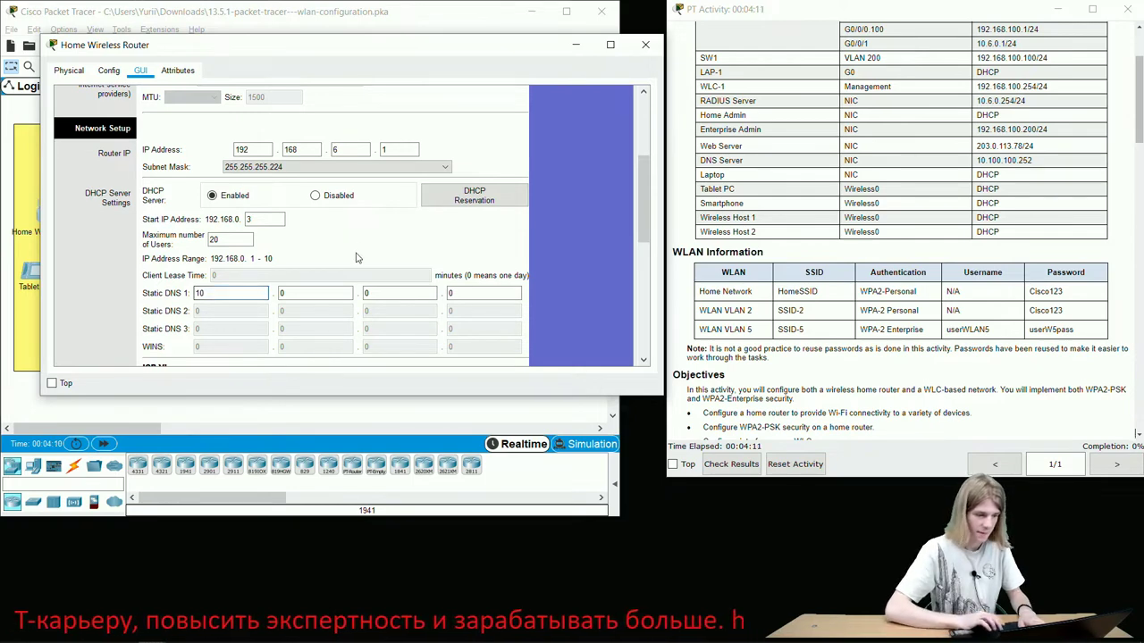
left_click(317, 293)
type("100")
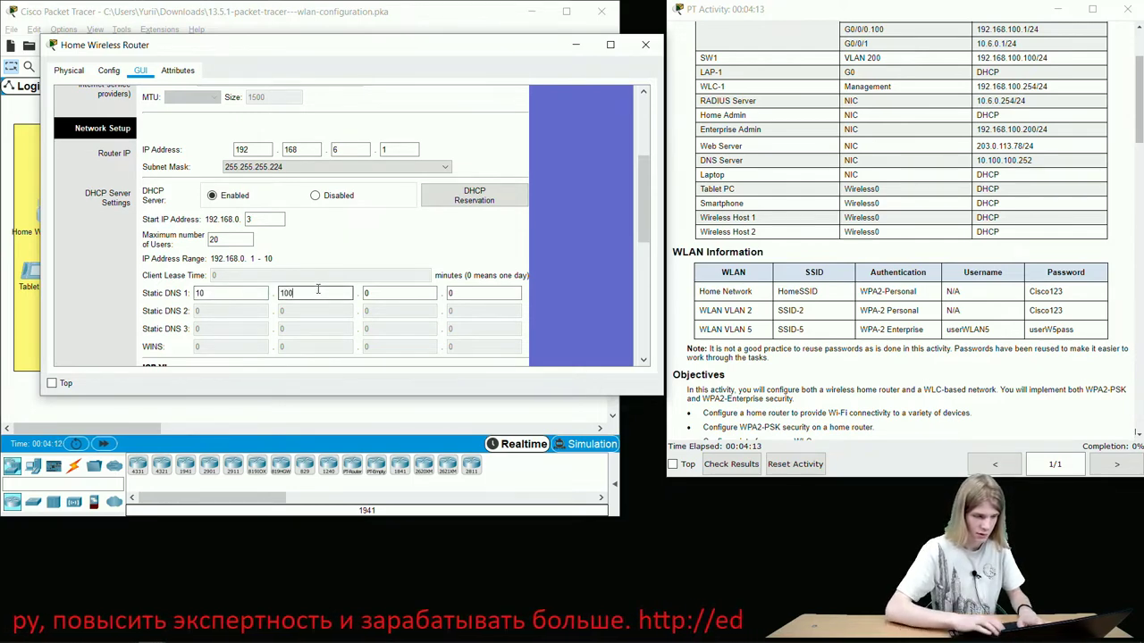
left_click(387, 293)
type("10")
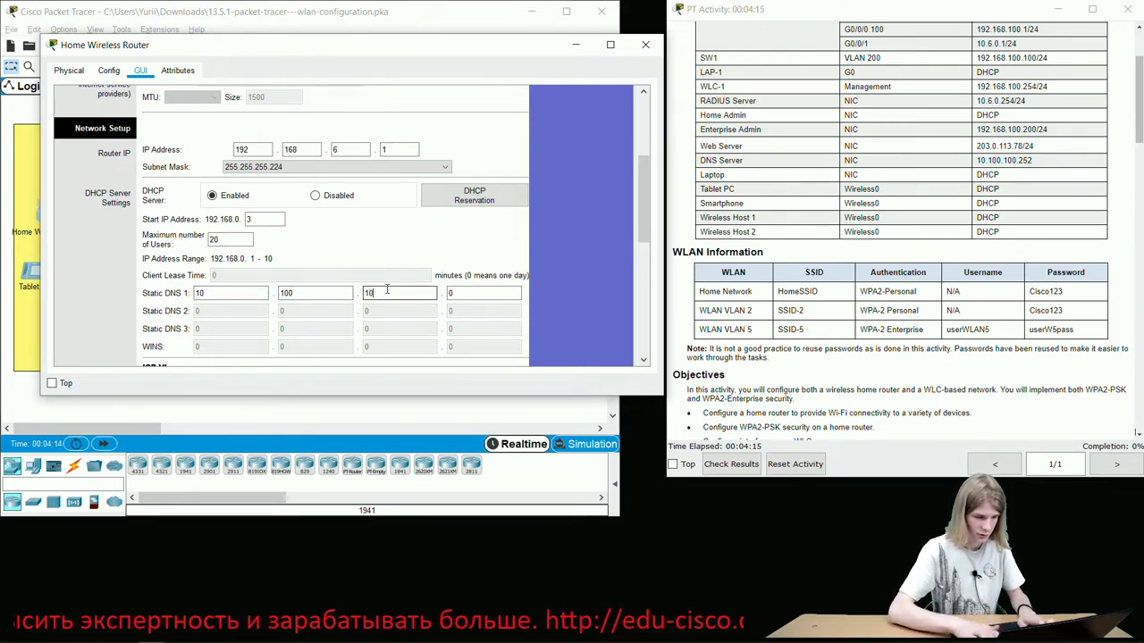
type("0")
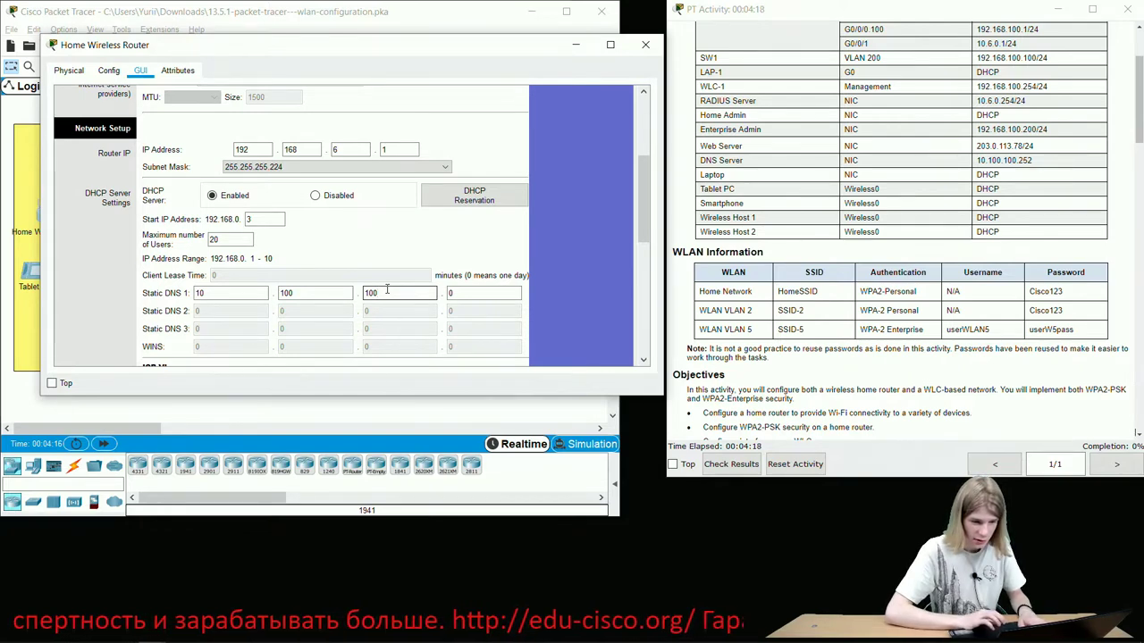
left_click(479, 298)
type("2")
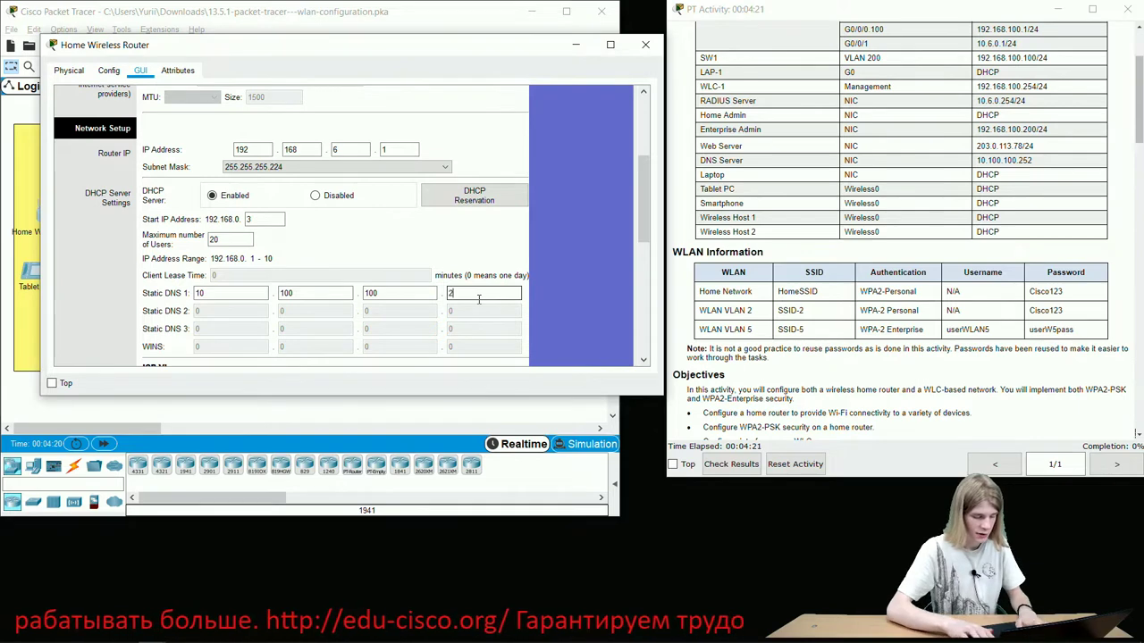
type("52")
- Save the router's Setup settings
scroll(479, 299, "down", 5)
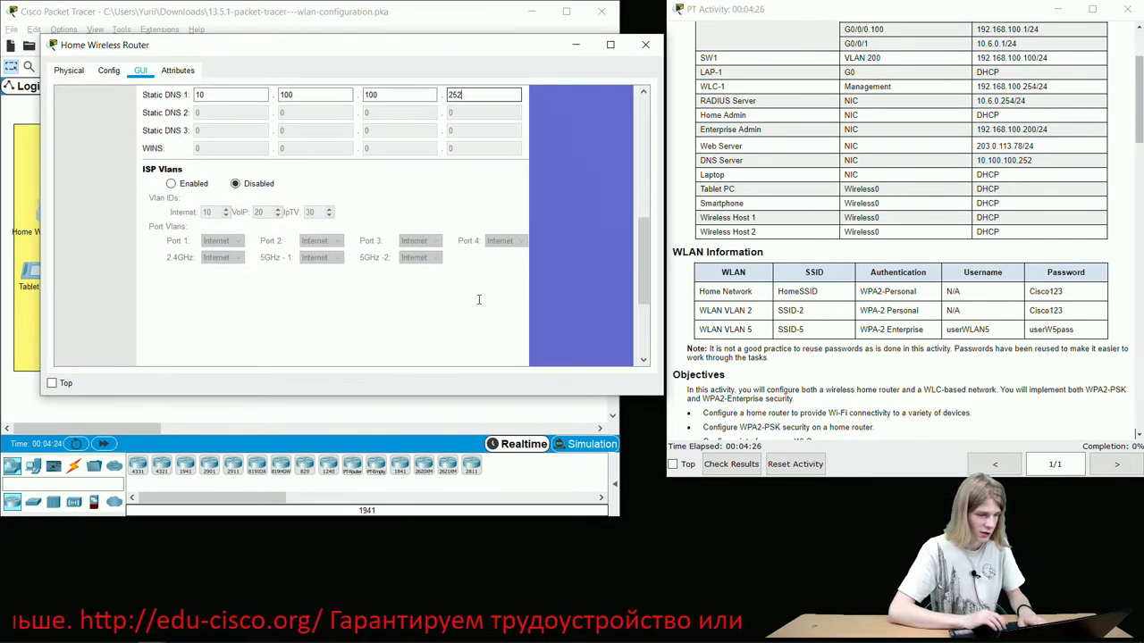
scroll(479, 299, "up", 1)
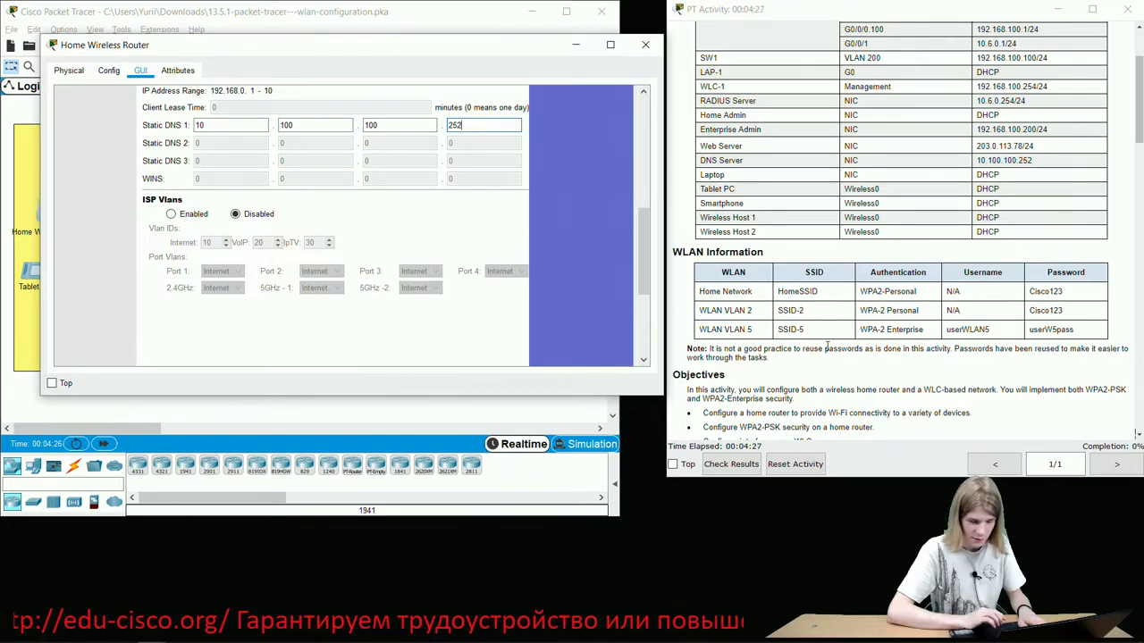
scroll(826, 347, "down", 10)
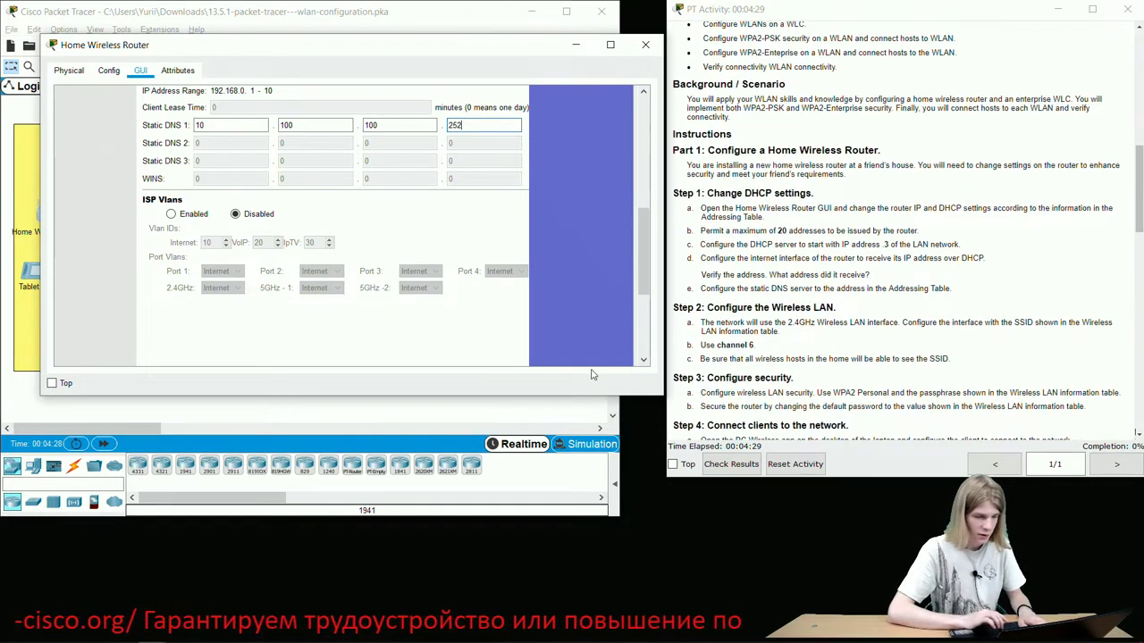
scroll(512, 292, "down", 5)
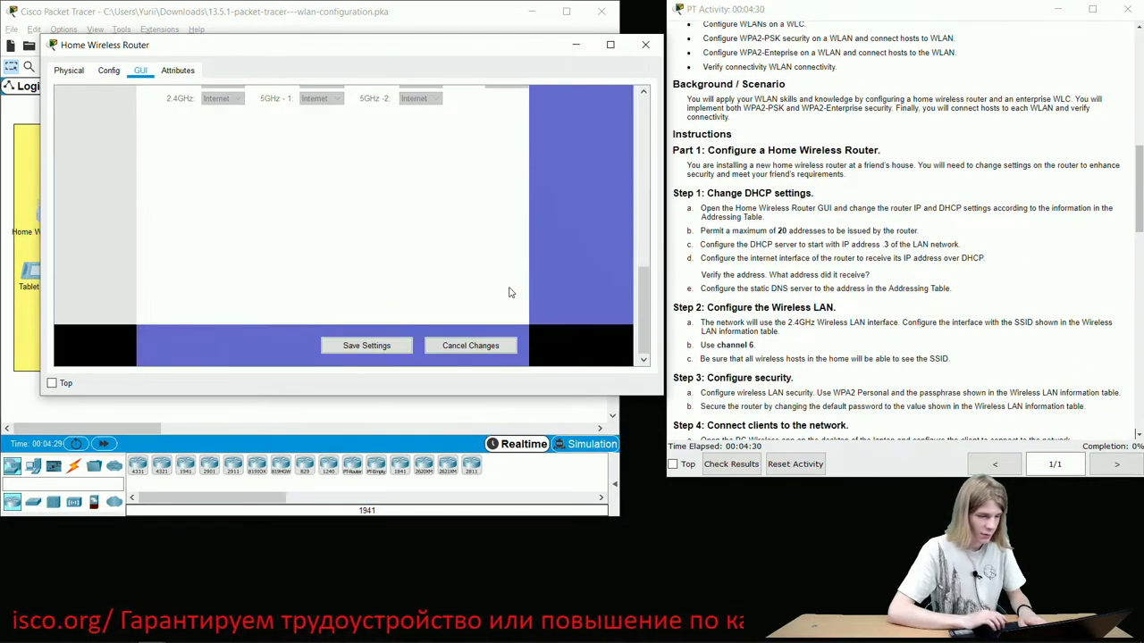
left_click(360, 350)
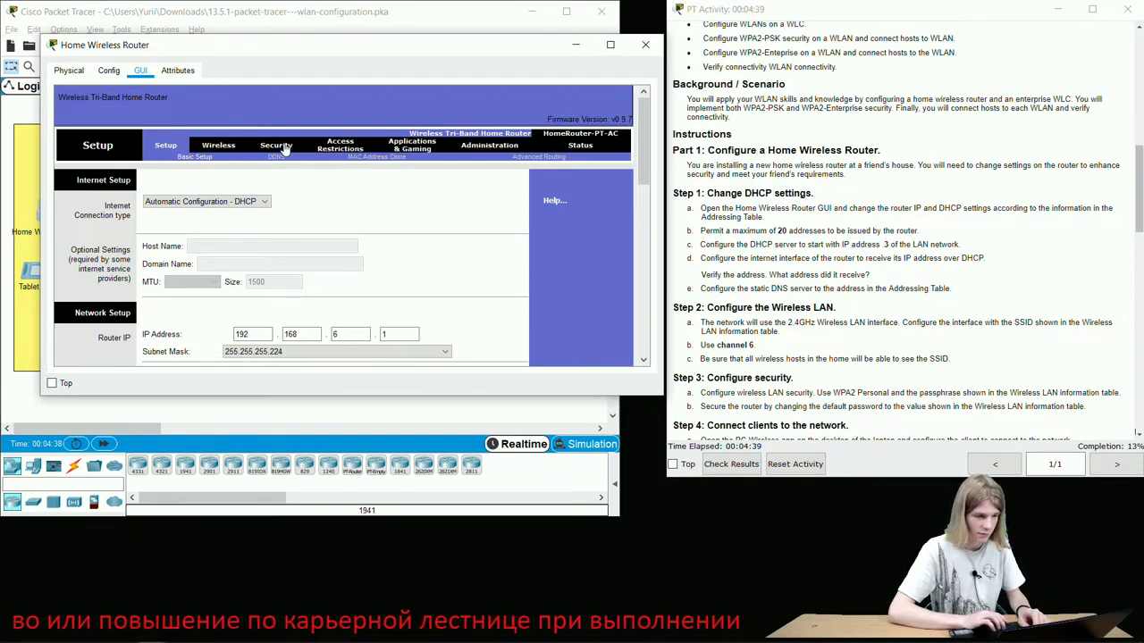
- Replace the 2.4 GHz network name with HomeSSID, copied from the WLAN table
left_click(216, 148)
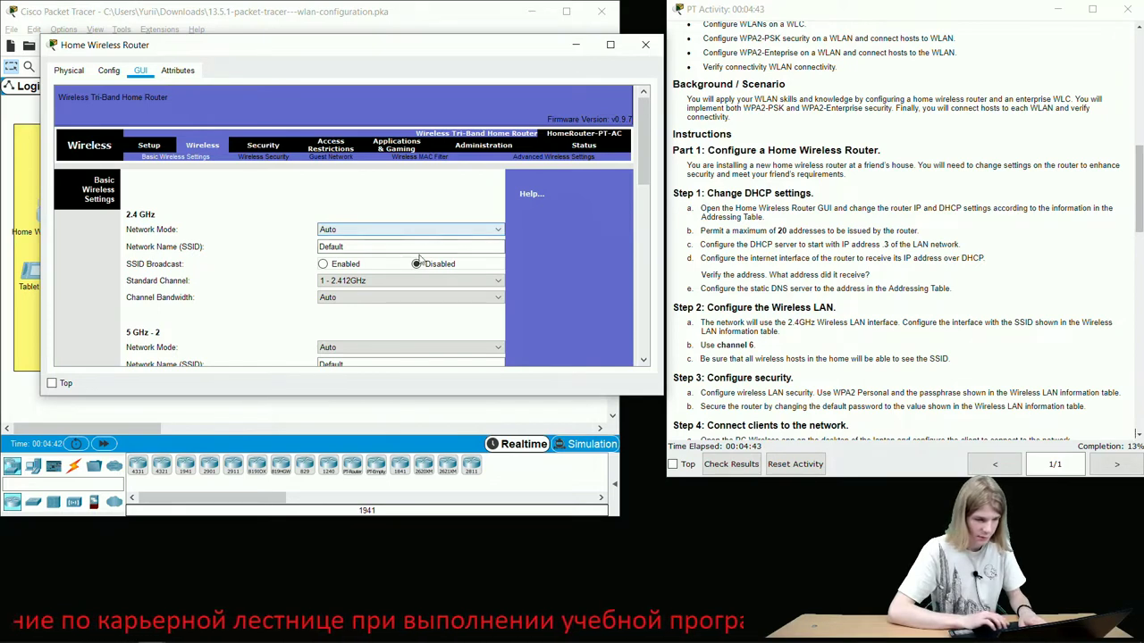
left_click(371, 247)
double_click(371, 248)
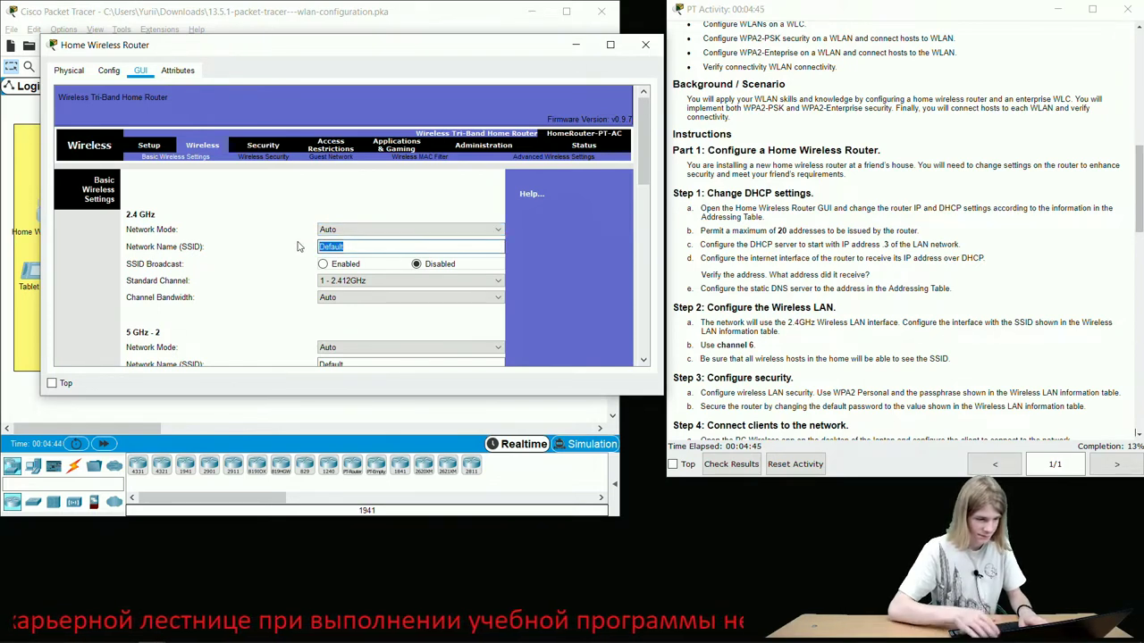
key("BackSpace")
scroll(890, 230, "up", 8)
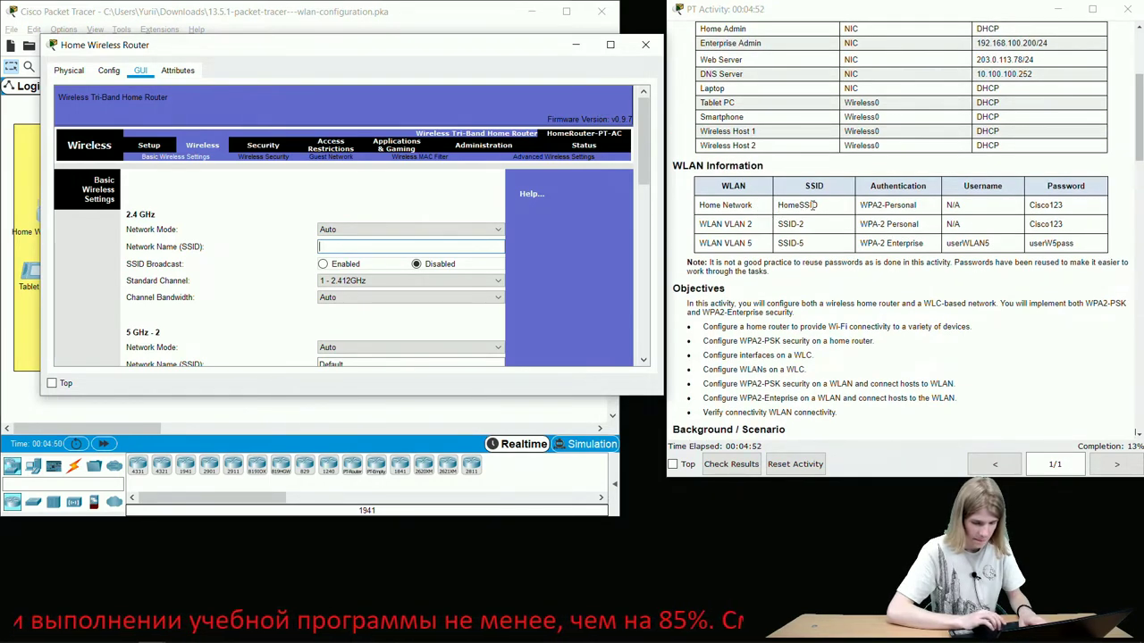
left_click_drag(751, 208, 693, 208)
left_click_drag(812, 206, 838, 209)
left_click(785, 202)
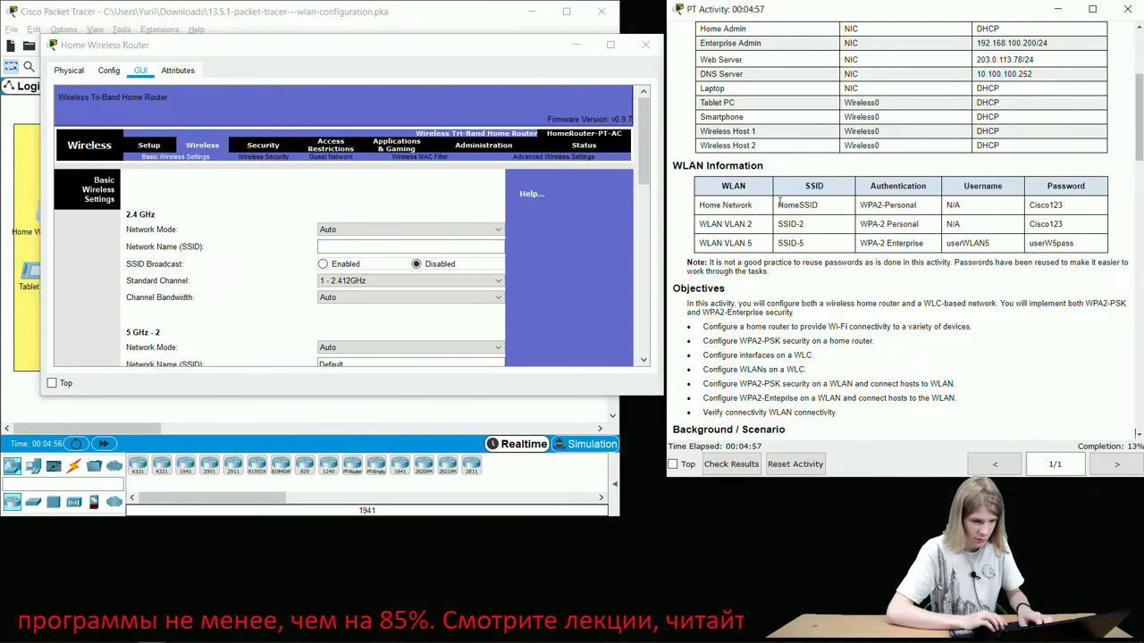
double_click(815, 205)
key("ctrl+c")
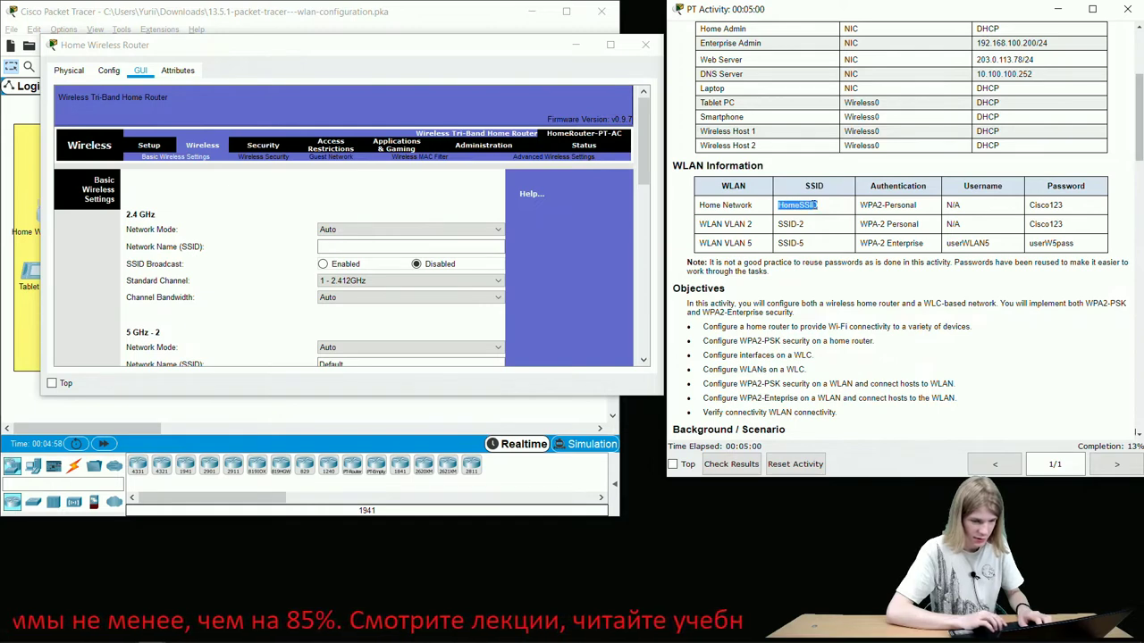
left_click(395, 245)
key("ctrl+v")
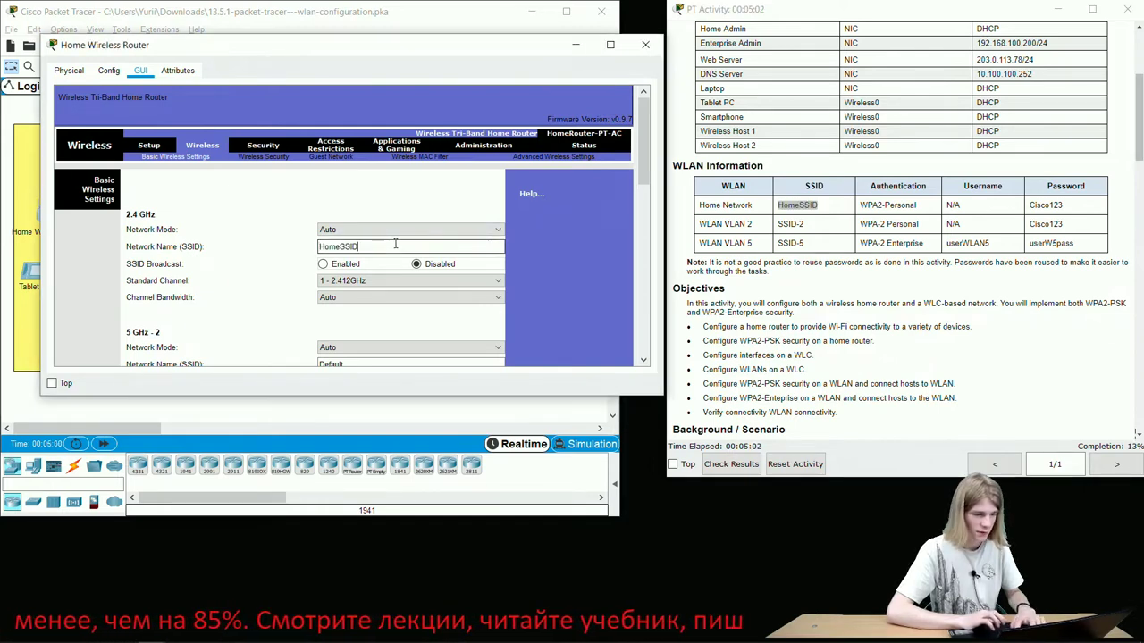
left_click(433, 268)
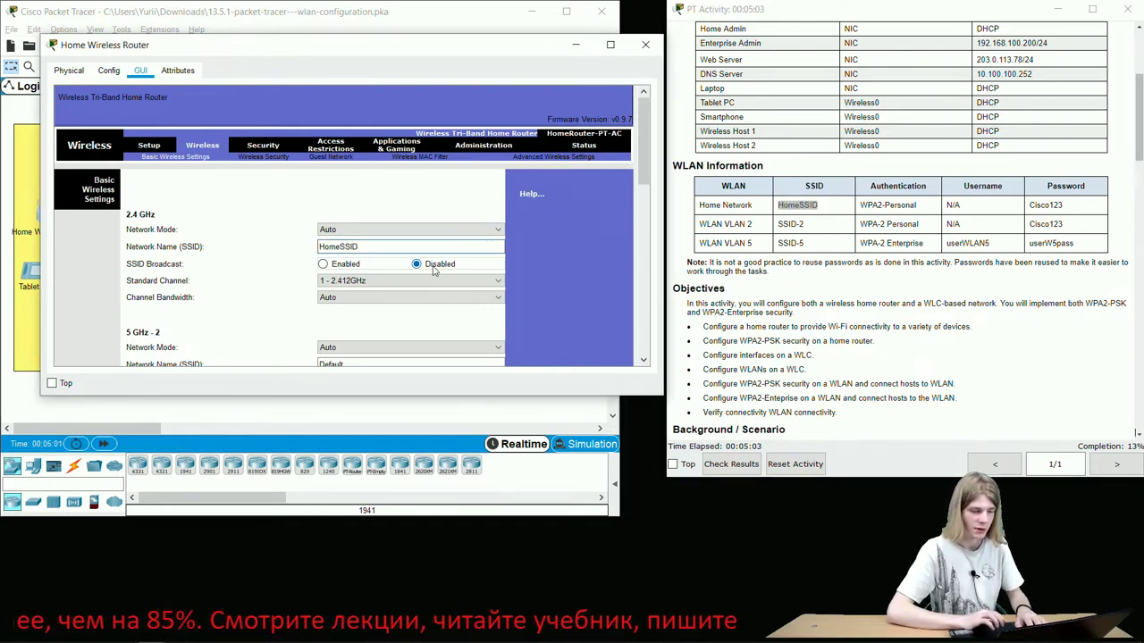
- Enable 2.4 GHz SSID broadcast, choose channel 6, and save the wireless settings
left_click(344, 269)
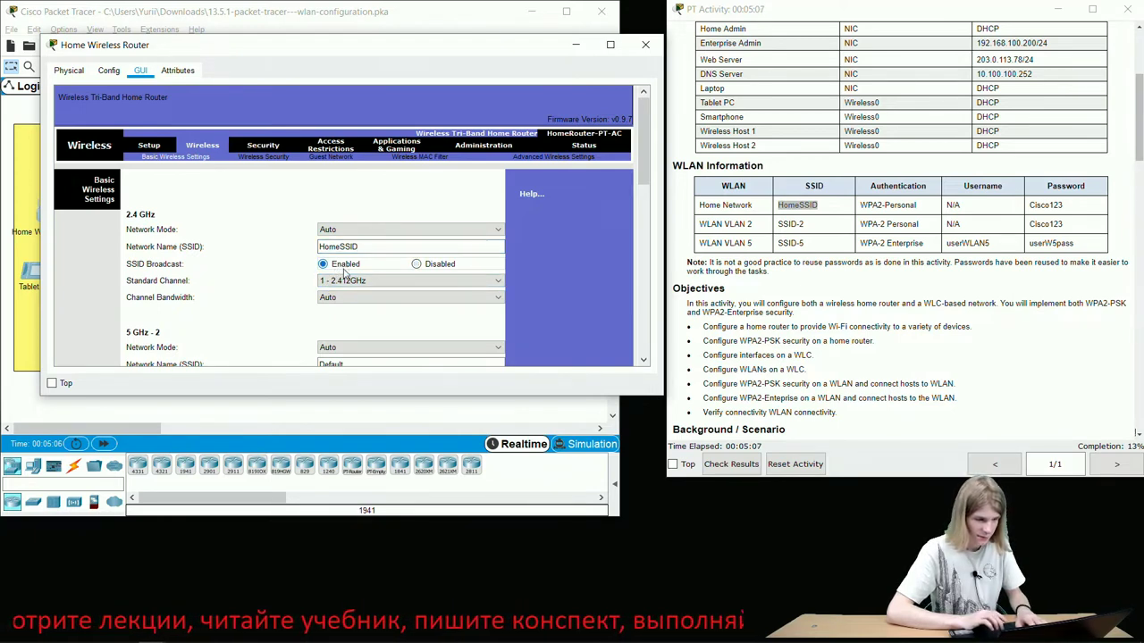
left_click(347, 281)
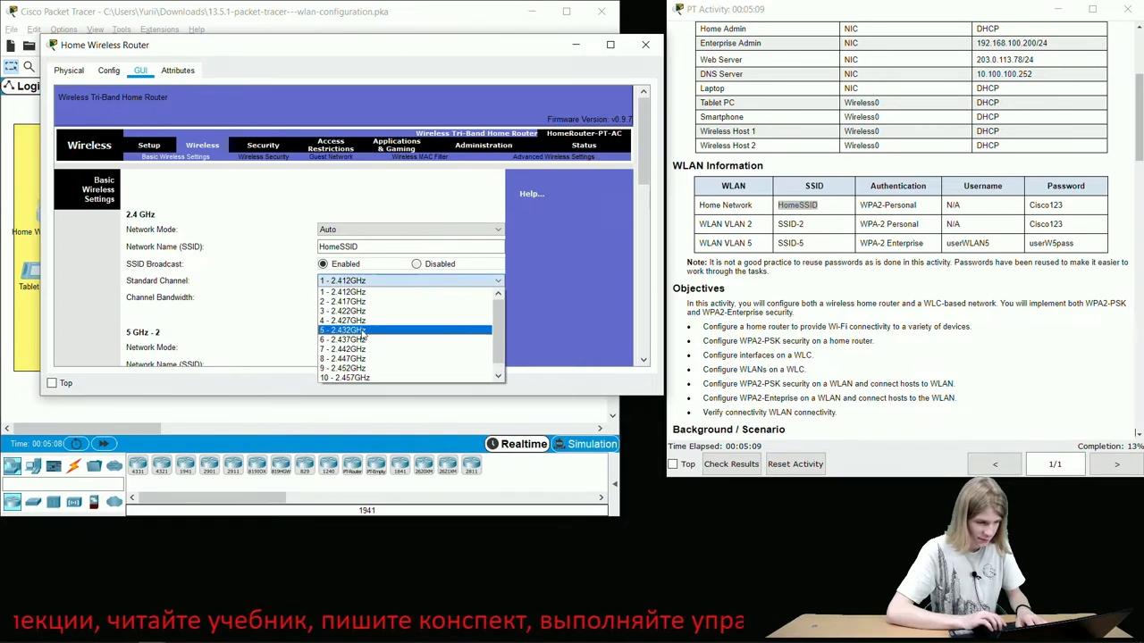
left_click(355, 339)
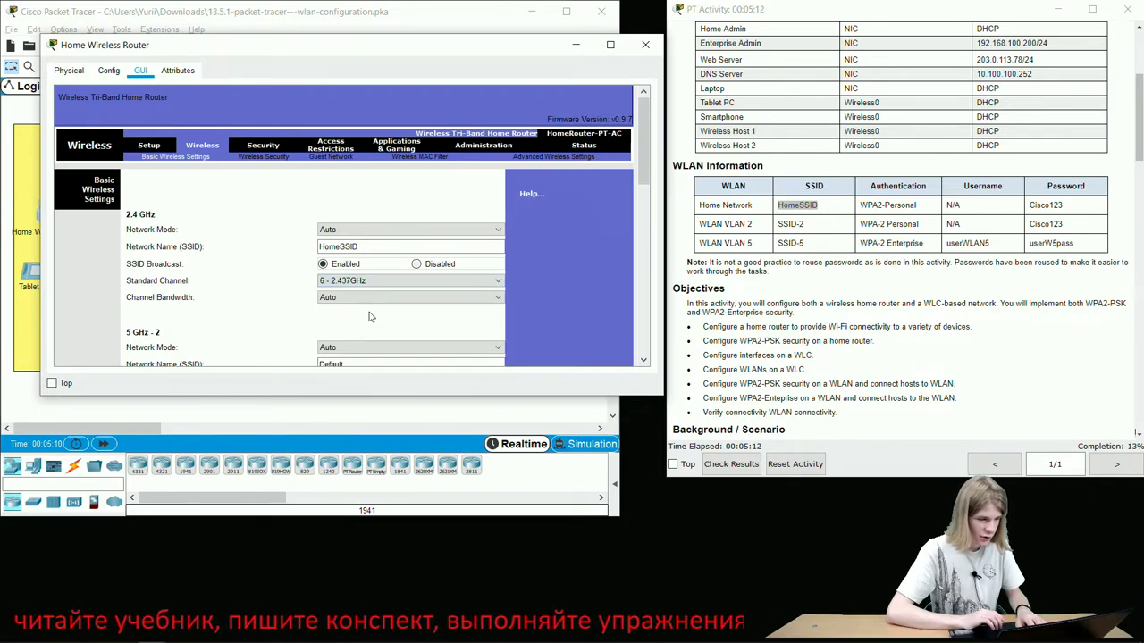
scroll(369, 316, "down", 3)
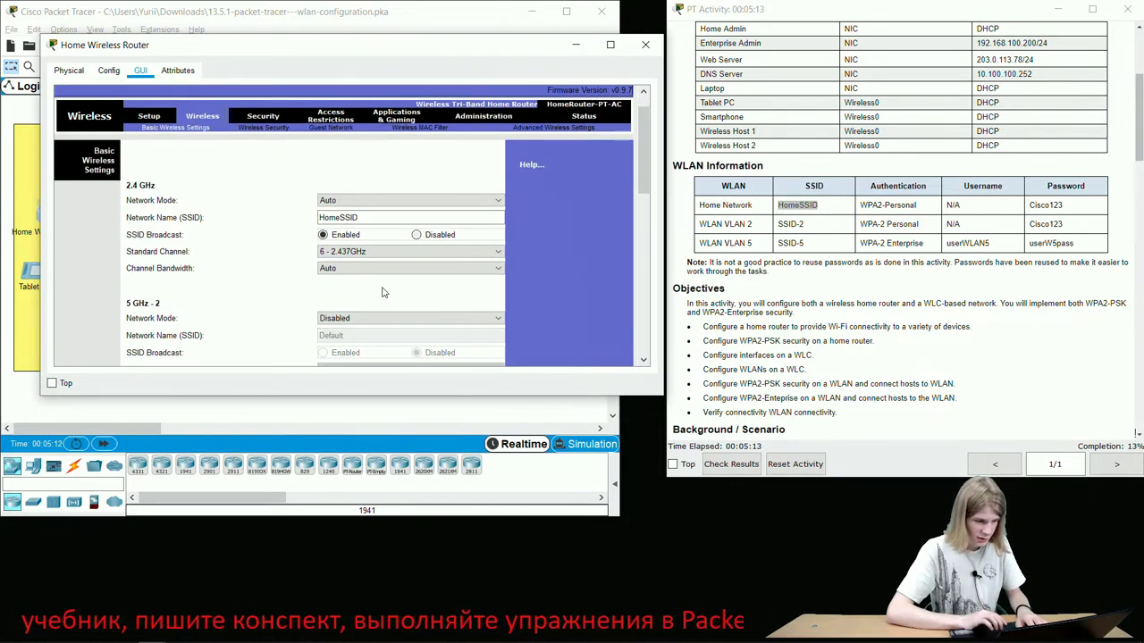
scroll(378, 299, "down", 5)
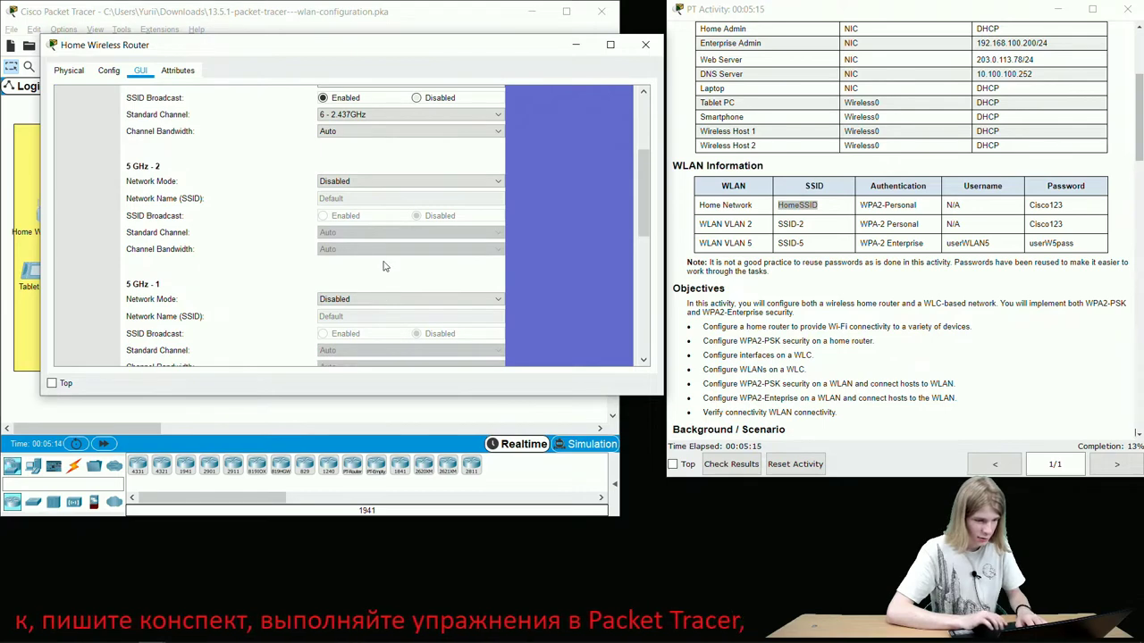
scroll(379, 273, "down", 1)
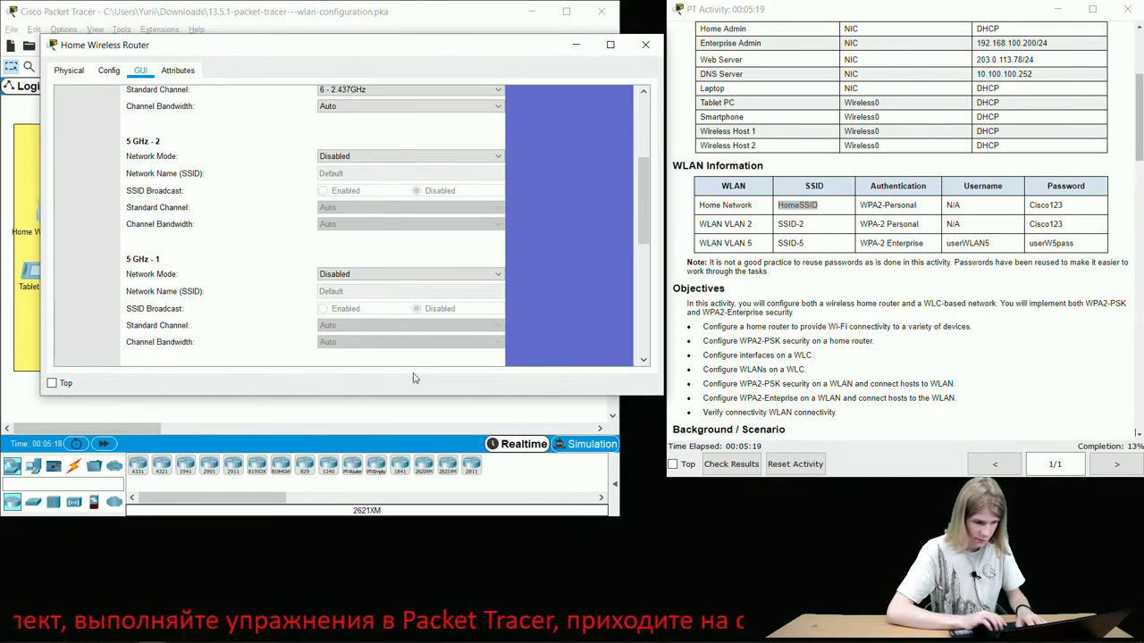
scroll(433, 355, "down", 3)
left_click(375, 352)
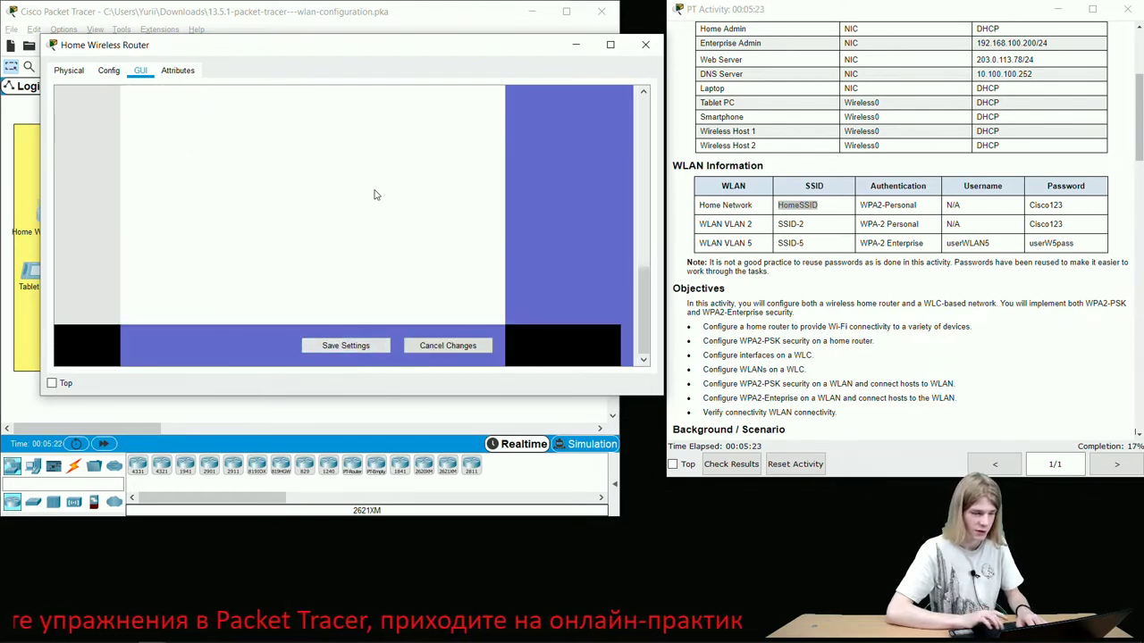
scroll(375, 195, "up", 5)
scroll(250, 168, "up", 3)
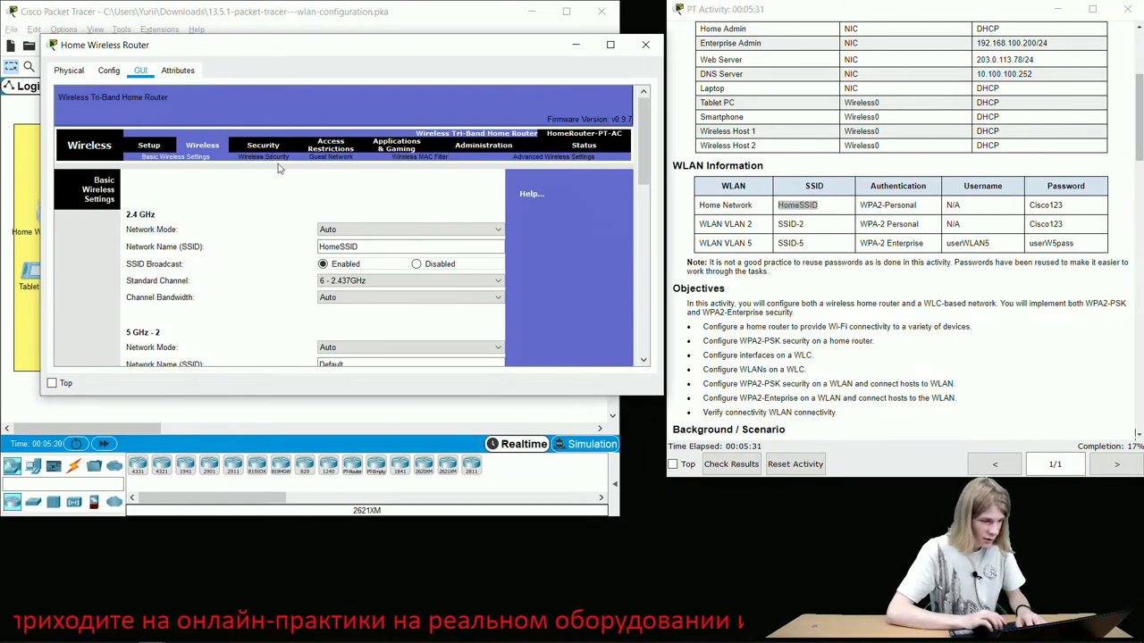
- Secure 2.4 GHz with WPA2 Personal using the table's passphrase, then save
left_click(263, 157)
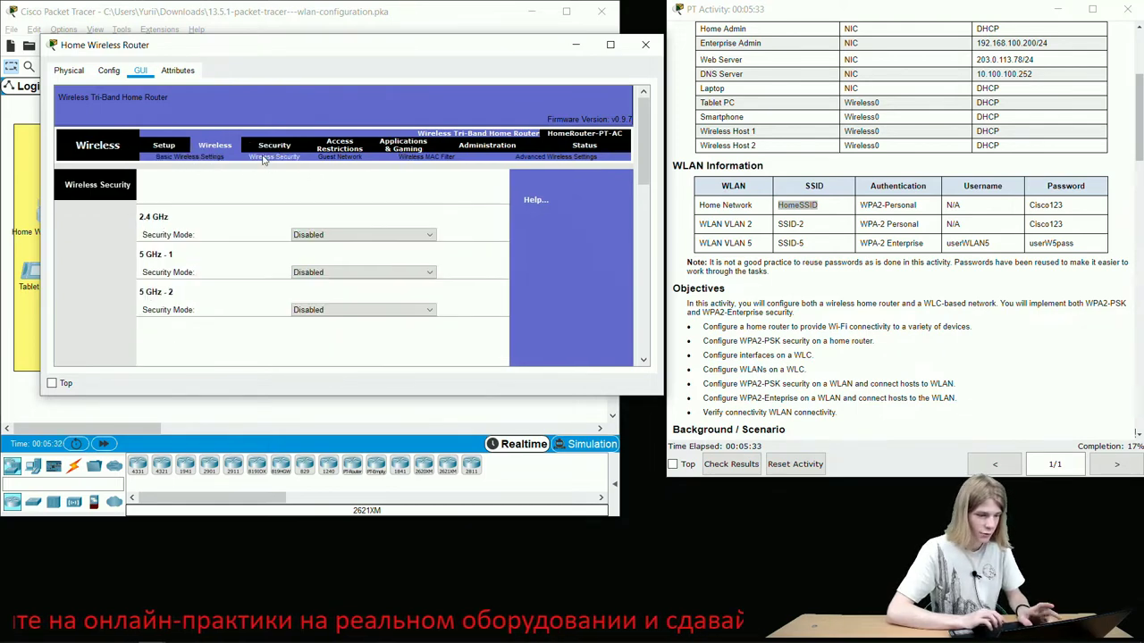
left_click(343, 236)
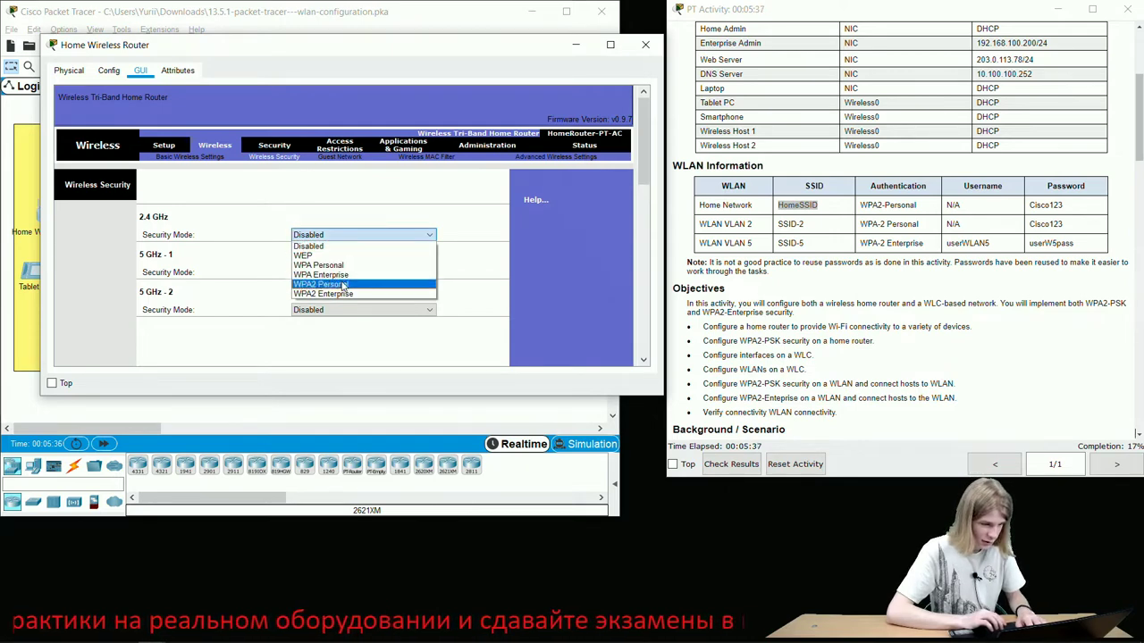
left_click(343, 285)
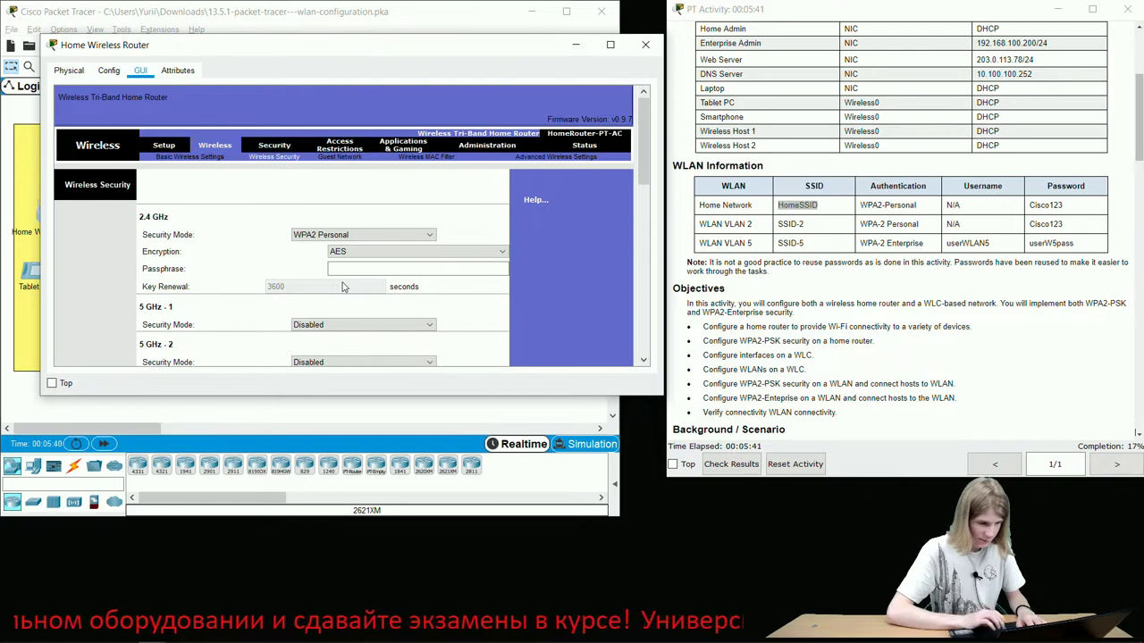
left_click(343, 269)
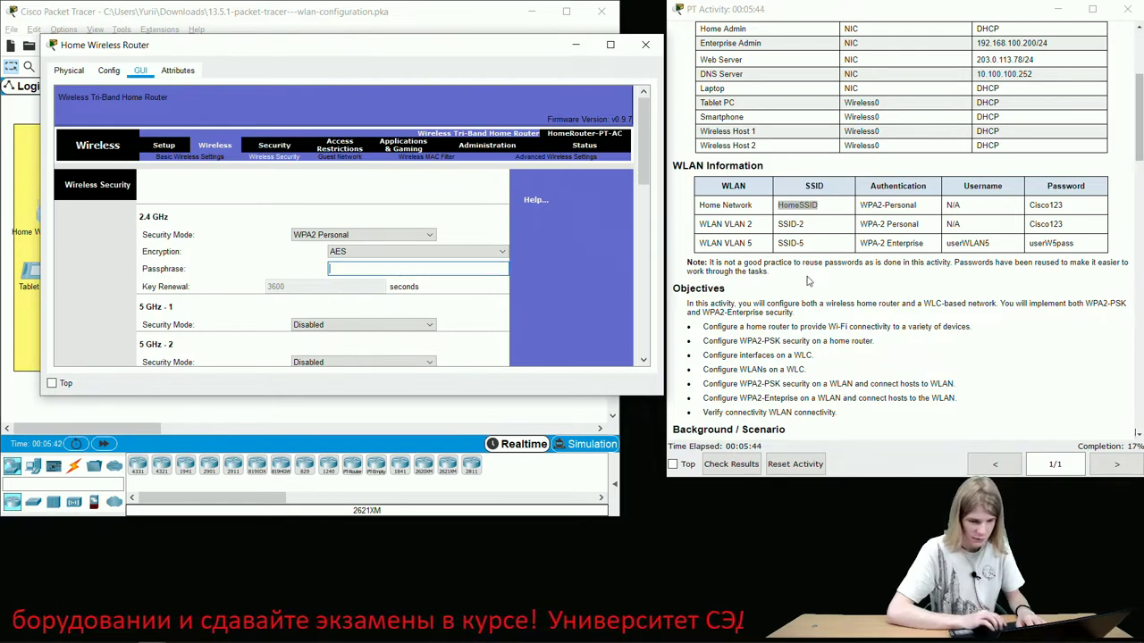
left_click_drag(1067, 205, 1026, 209)
key("ctrl+c")
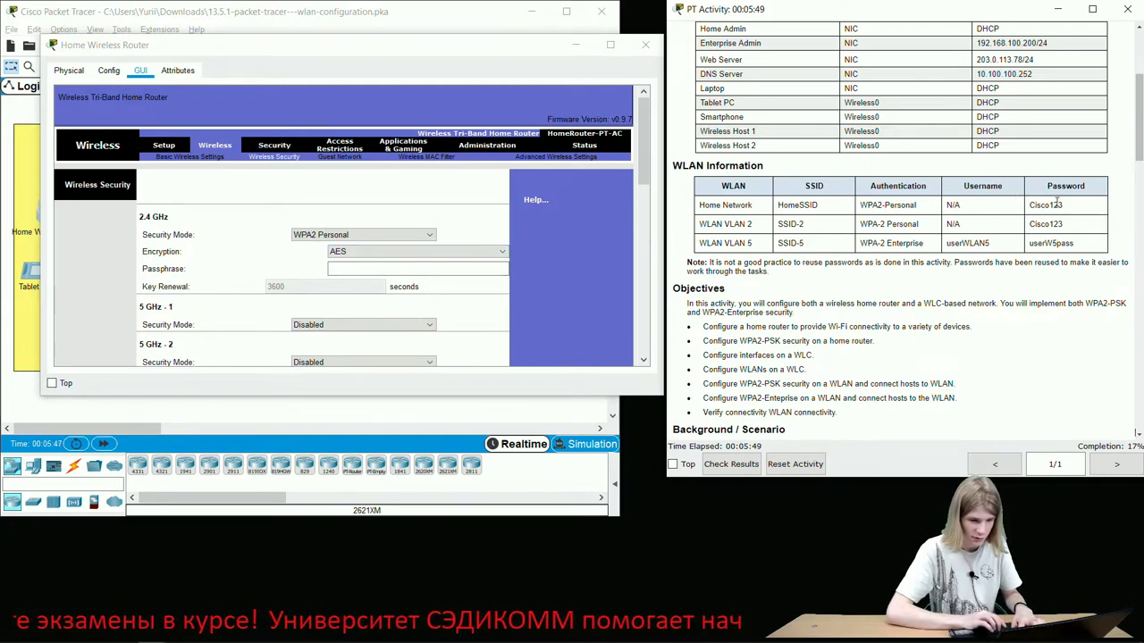
left_click(479, 272)
key("ctrl+v")
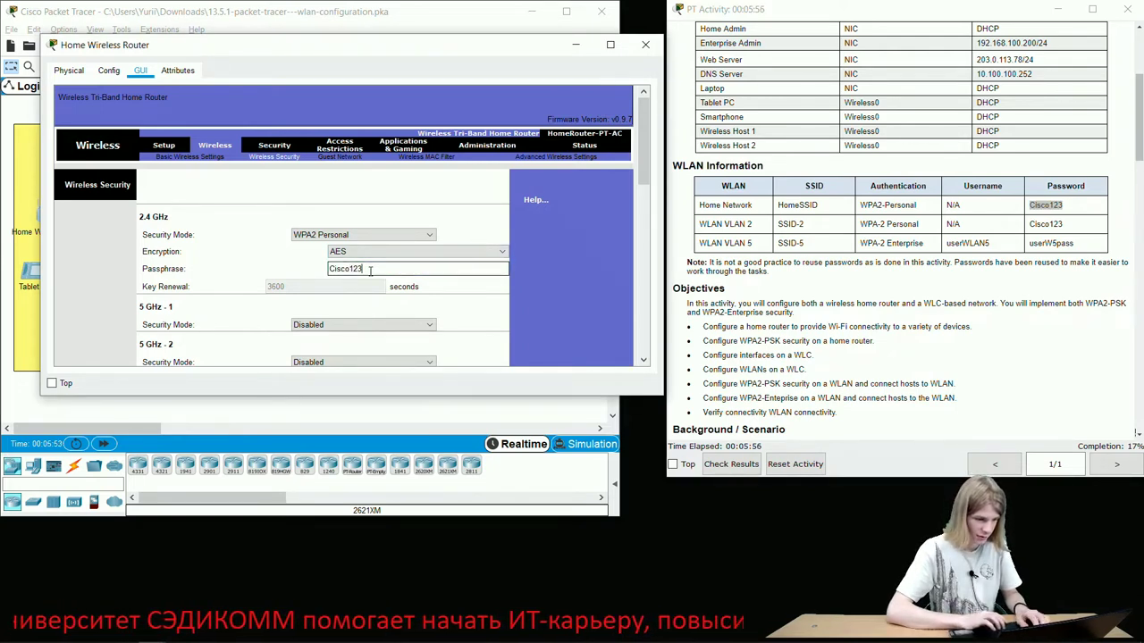
left_click_drag(368, 270, 327, 272)
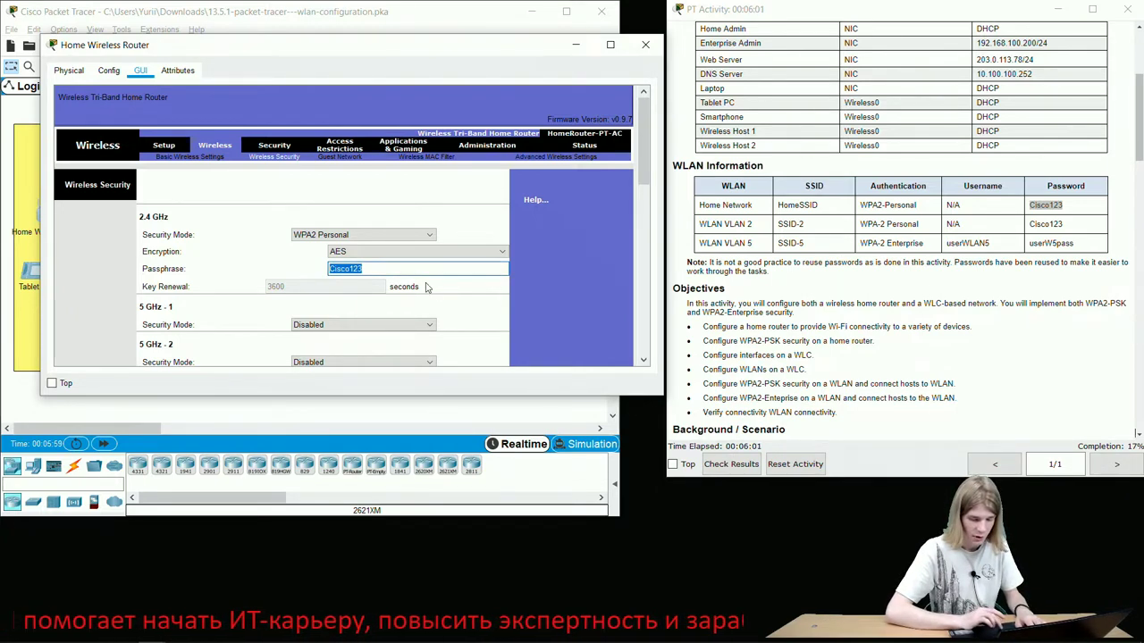
scroll(450, 300, "down", 2)
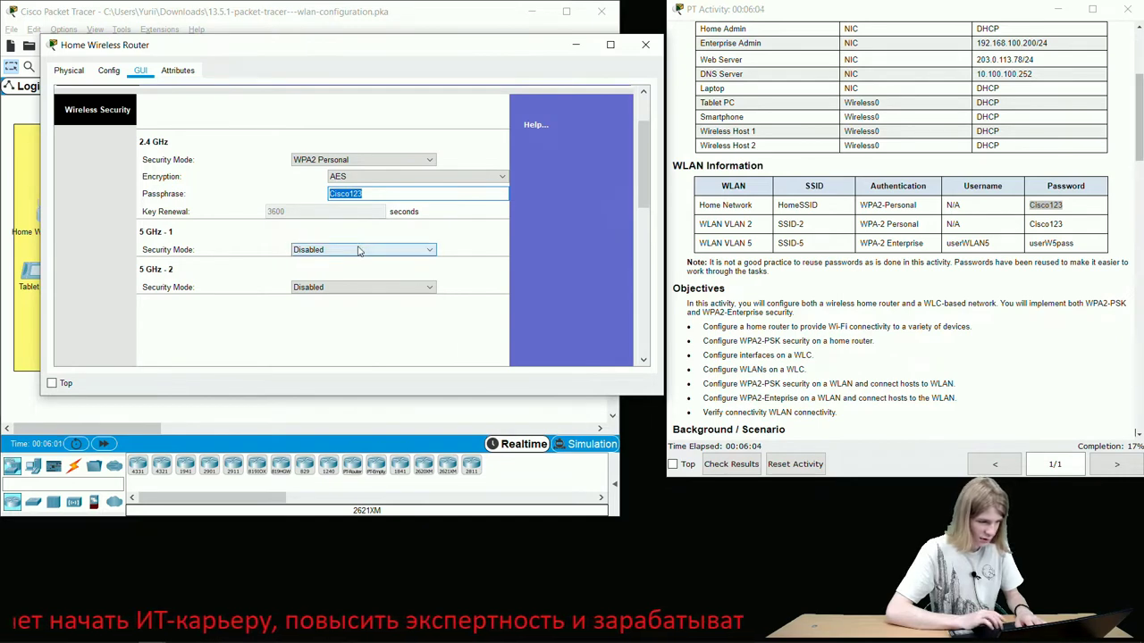
scroll(426, 342, "down", 5)
left_click(340, 353)
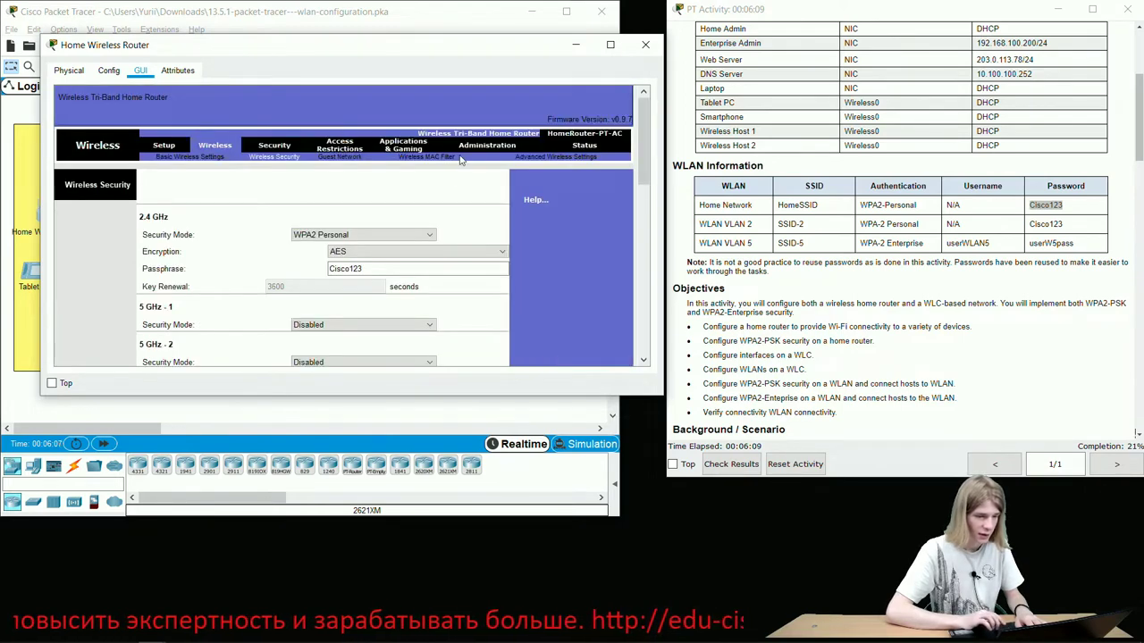
- Enter and confirm a new router admin password, save it, and close the router window
left_click(488, 147)
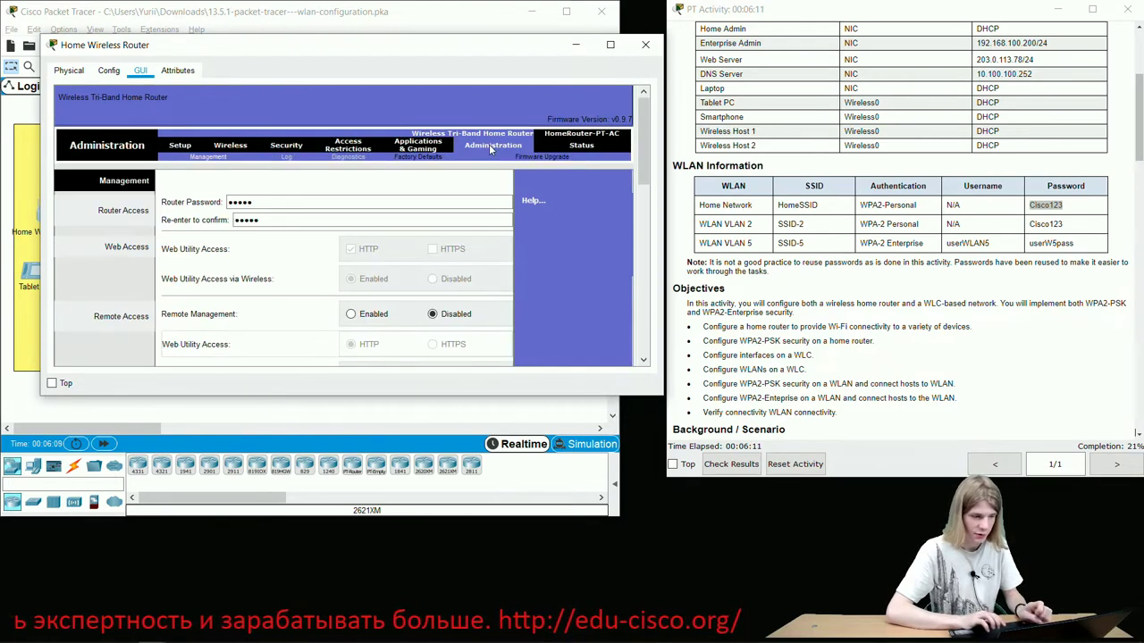
left_click_drag(295, 201, 182, 206)
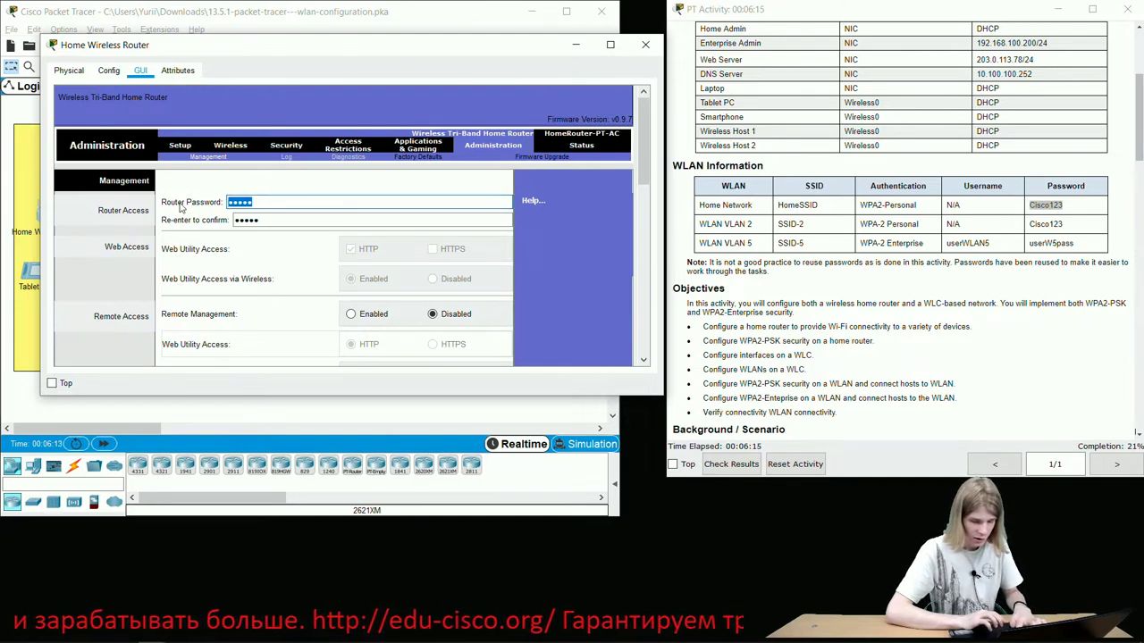
type("Cisco123")
key("Tab")
type("Cisco123")
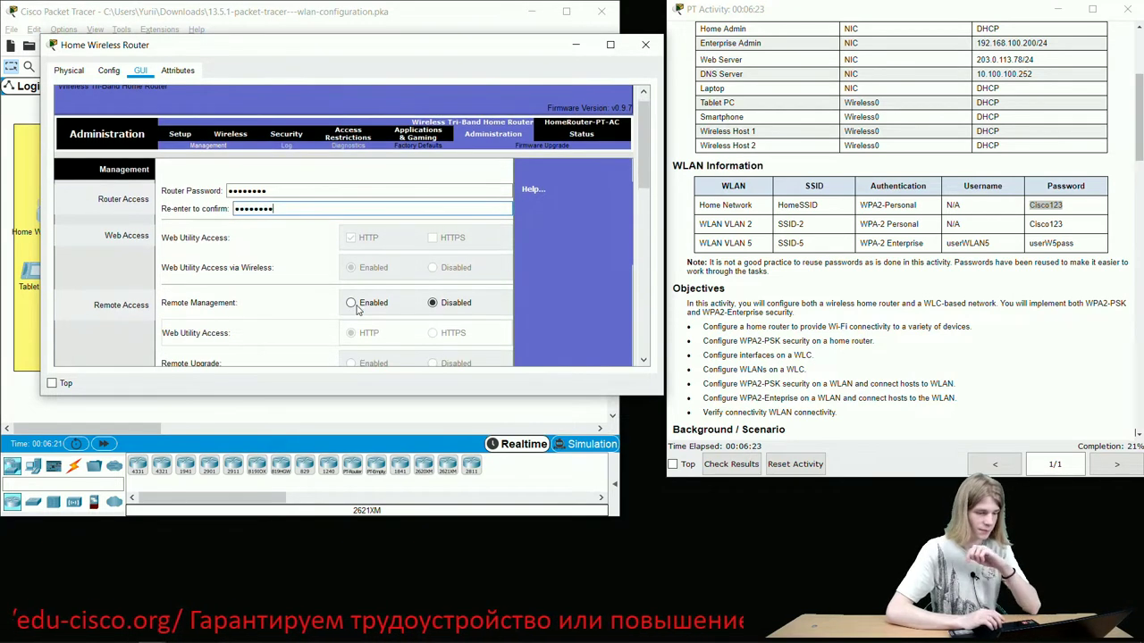
scroll(356, 311, "down", 10)
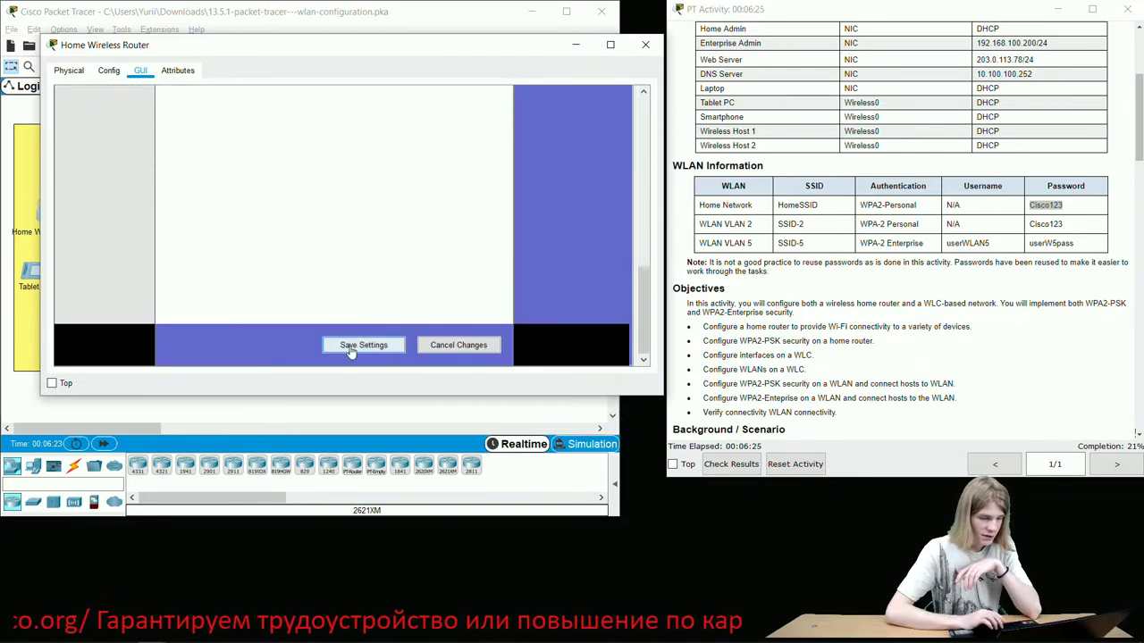
left_click(351, 351)
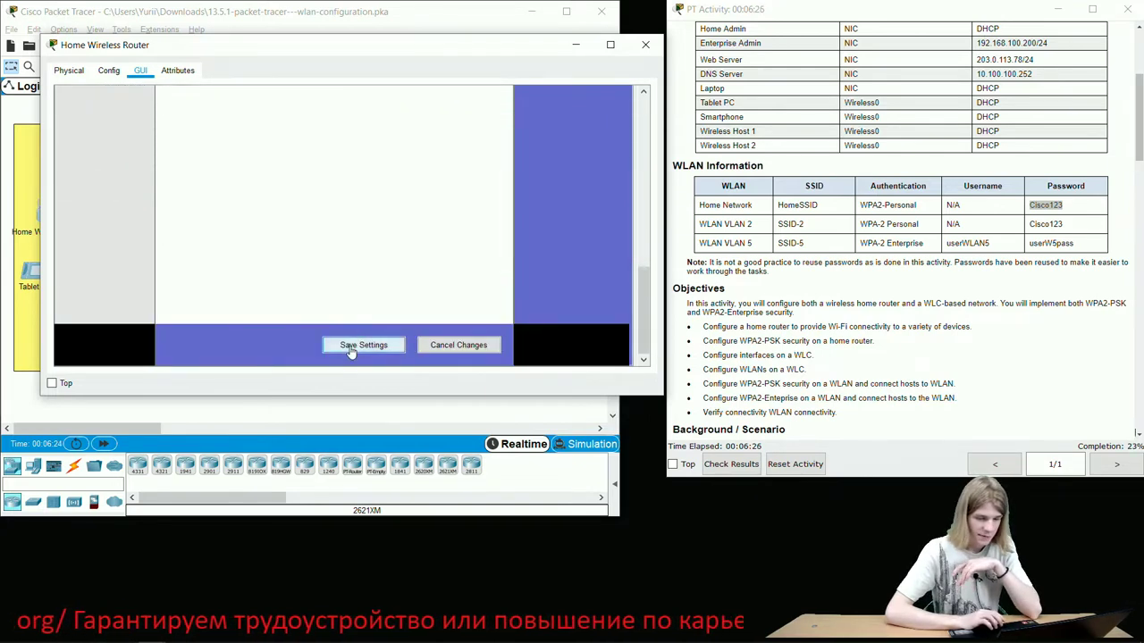
left_click(647, 44)
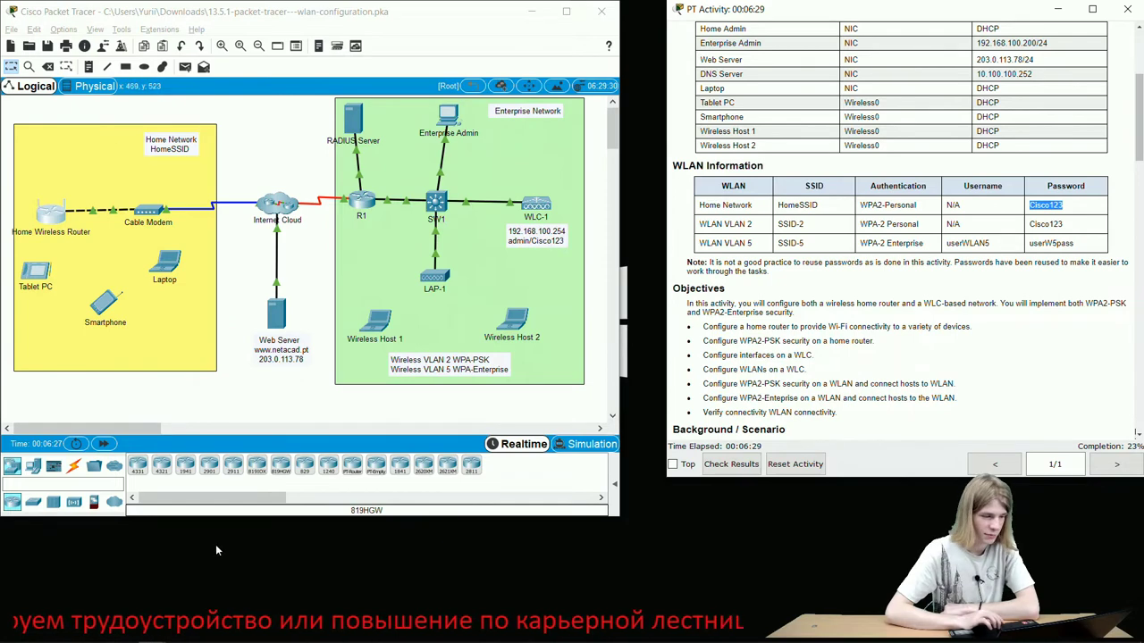
- Connect the Laptop to HomeSSID through PC Wireless with the pasted pre-shared key
left_click(175, 261)
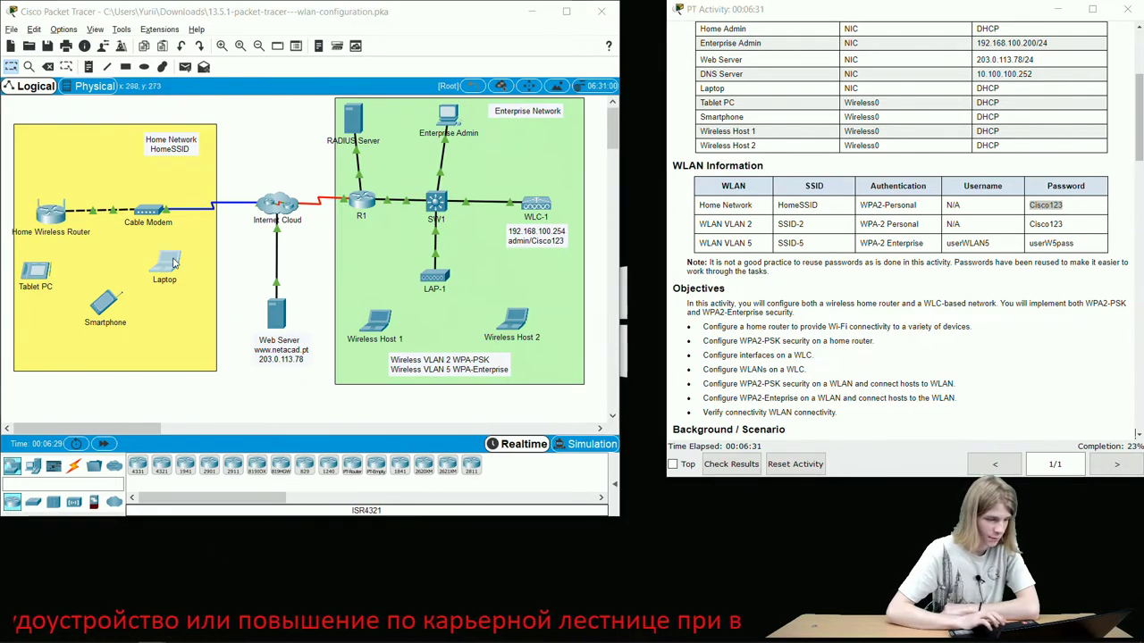
left_click(502, 166)
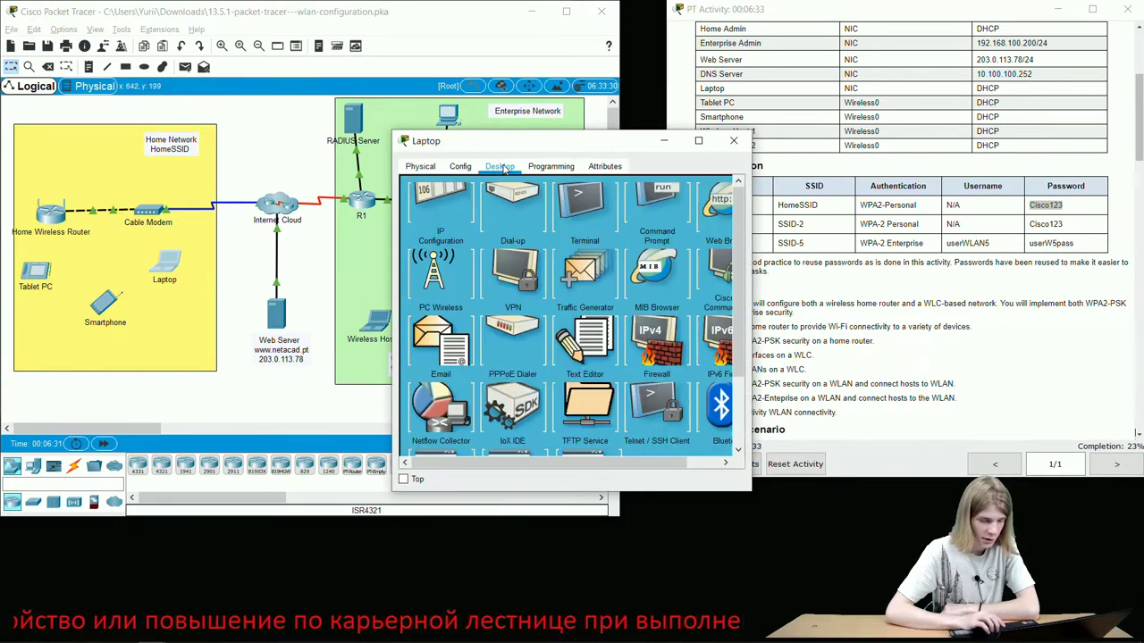
left_click(433, 330)
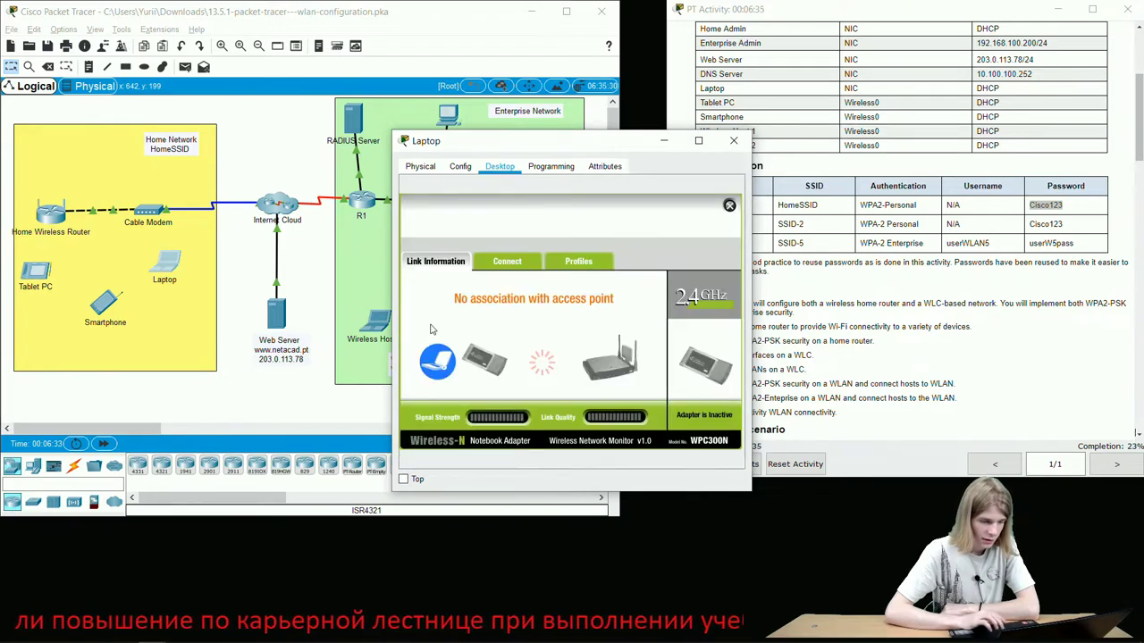
left_click(516, 266)
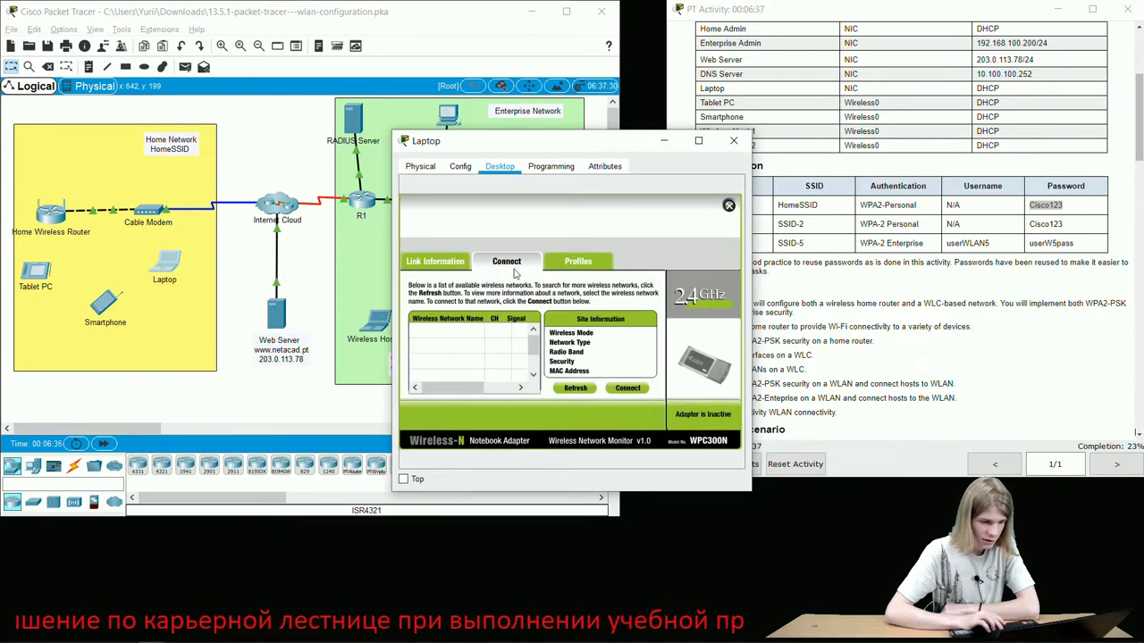
left_click(576, 388)
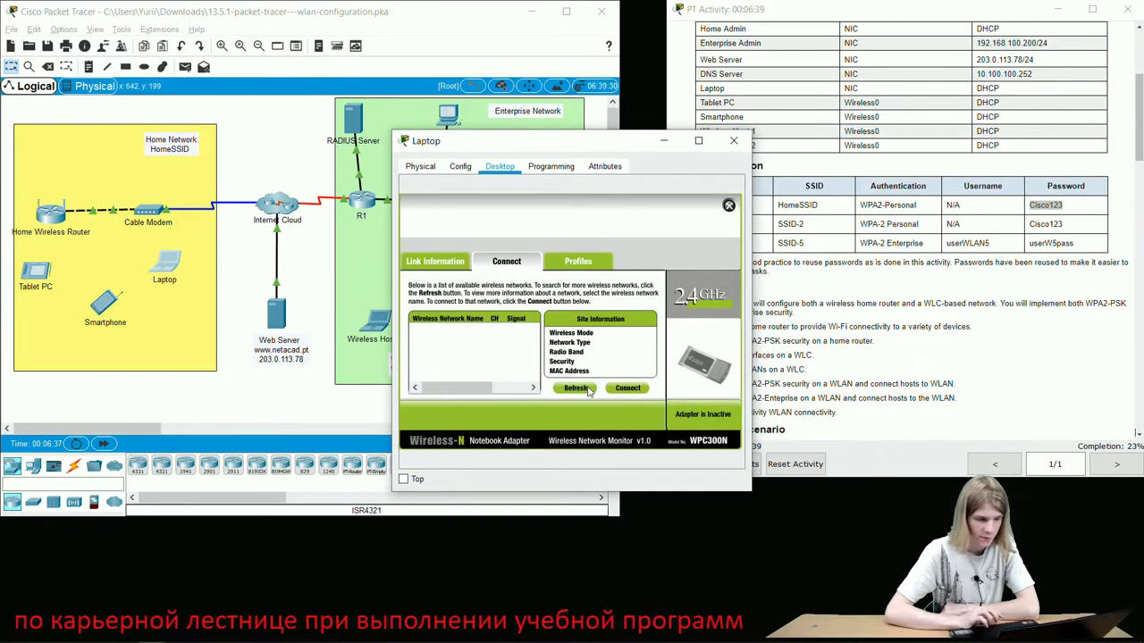
left_click(467, 337)
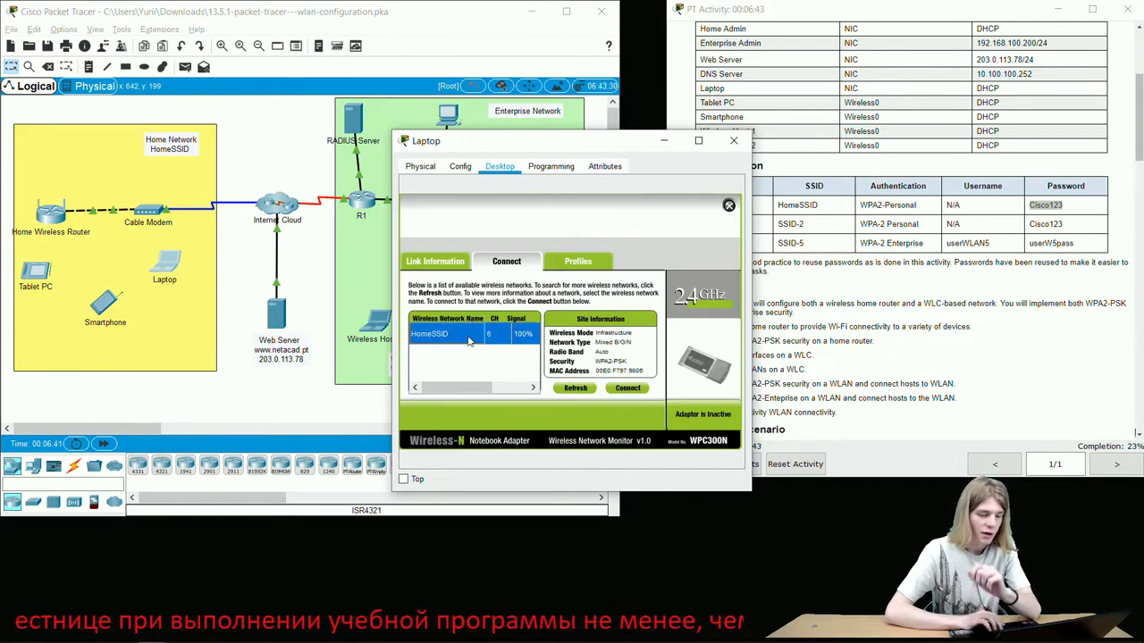
left_click(625, 389)
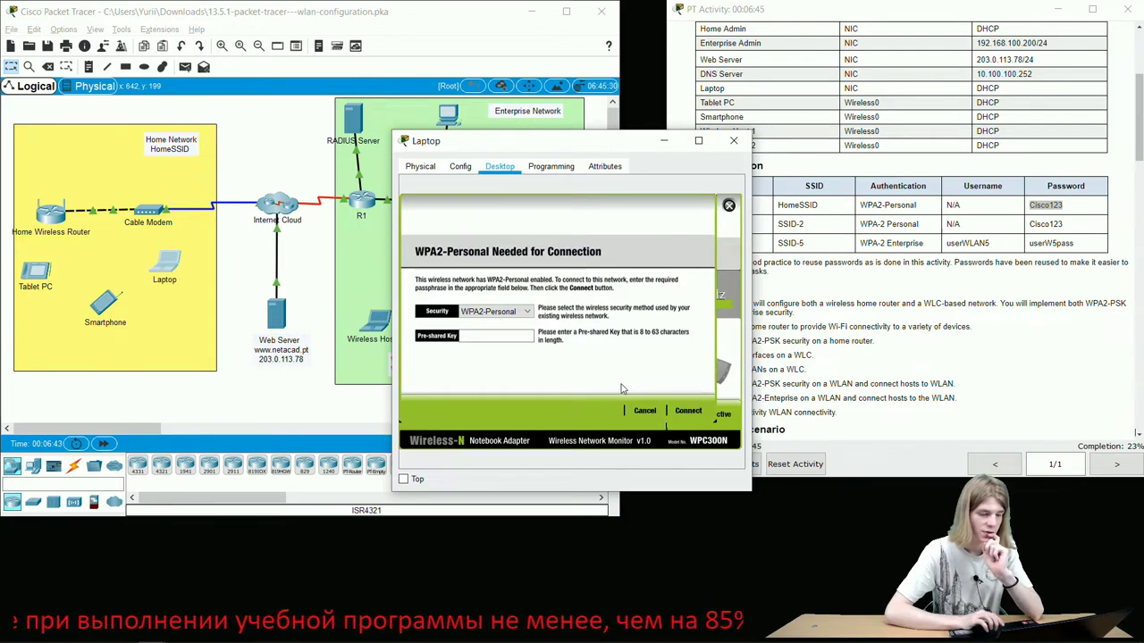
left_click(523, 340)
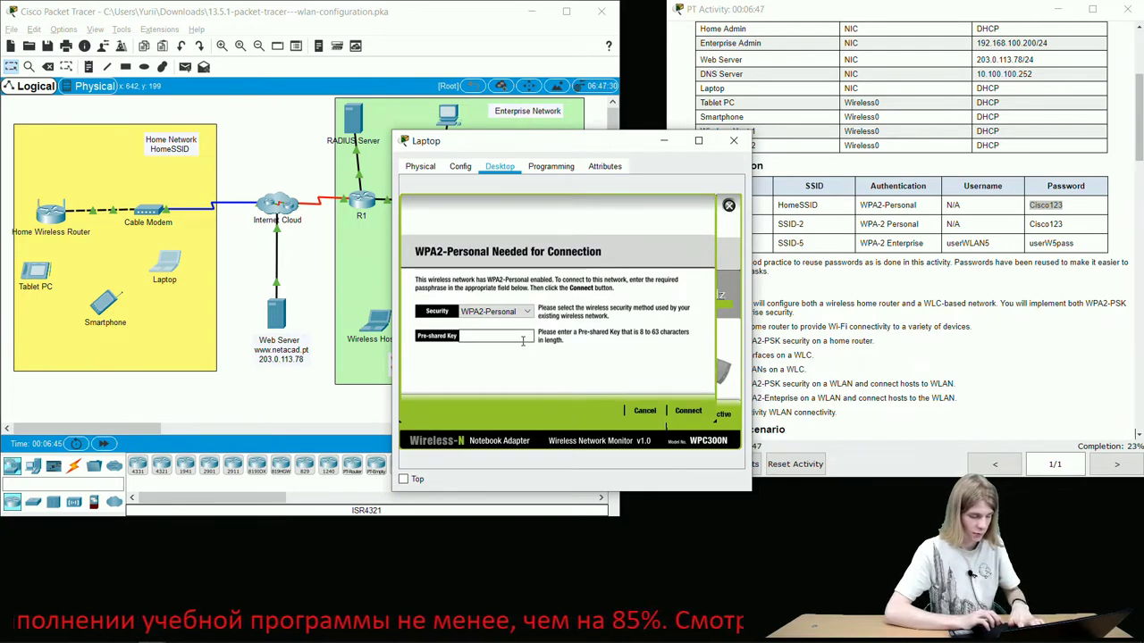
type("Cisco123")
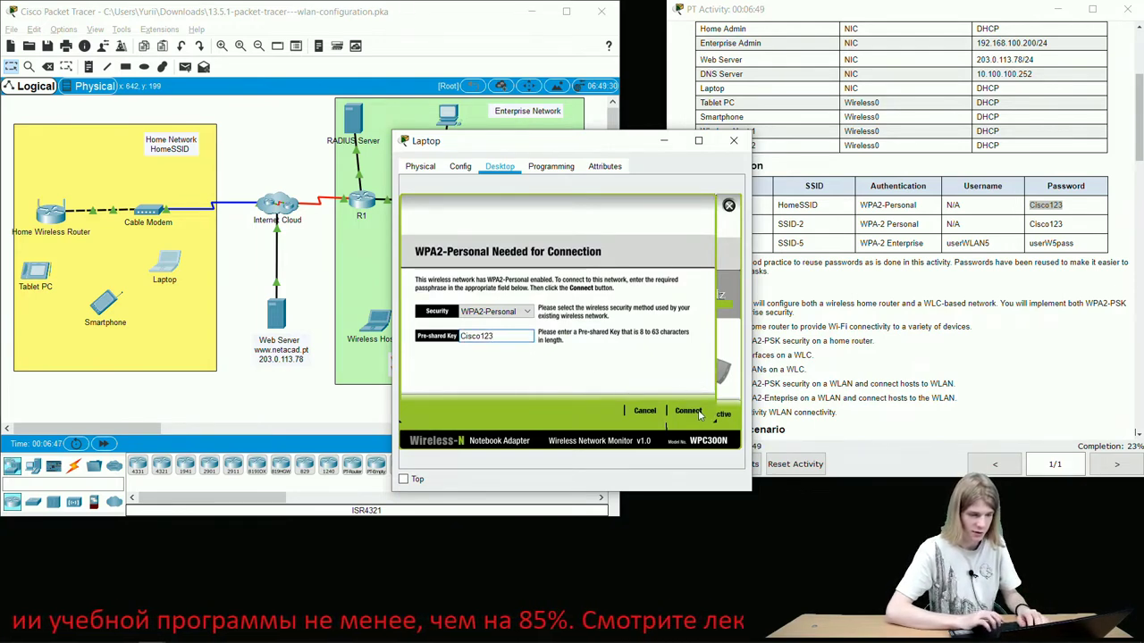
left_click(688, 411)
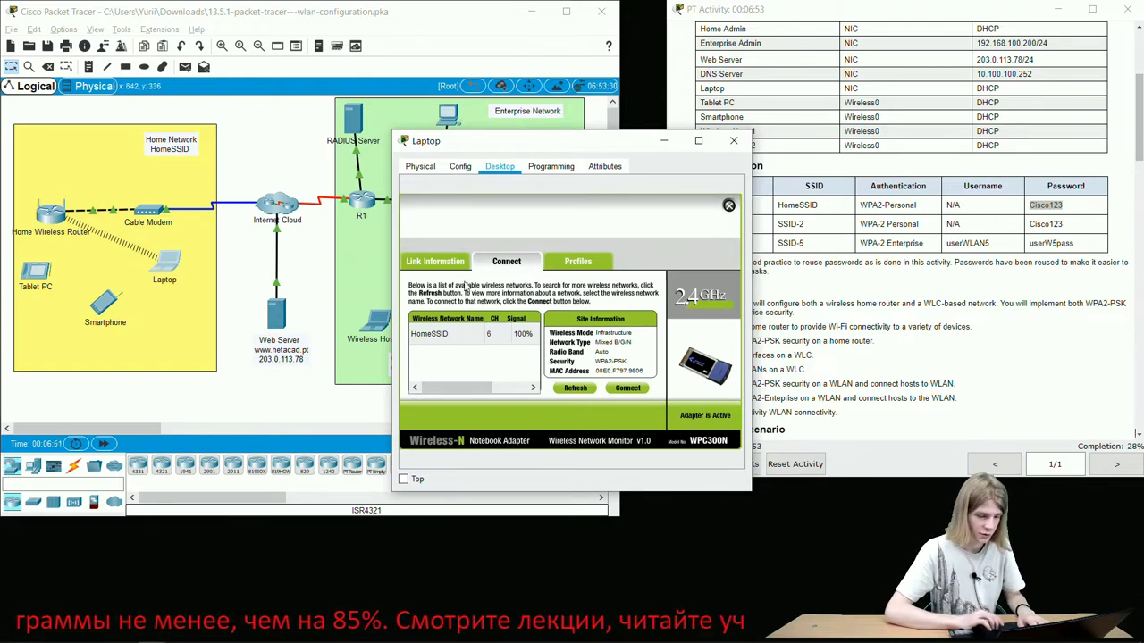
left_click(734, 143)
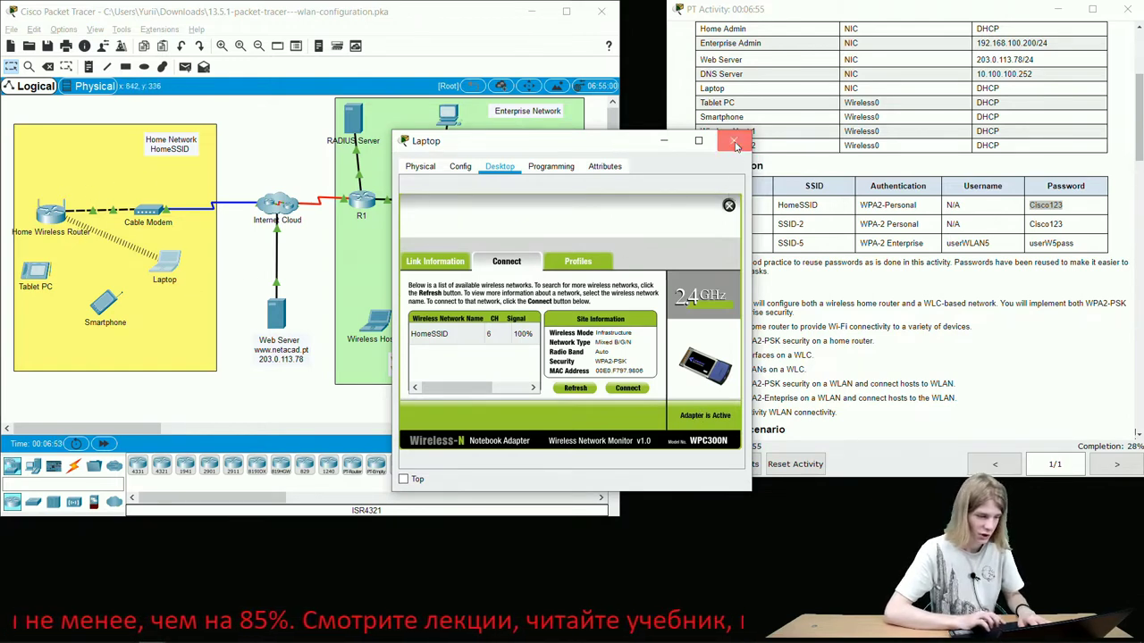
- Set the Smartphone's Wireless0 to SSID HomeSSID with WPA2-PSK and the network passphrase
left_click(108, 306)
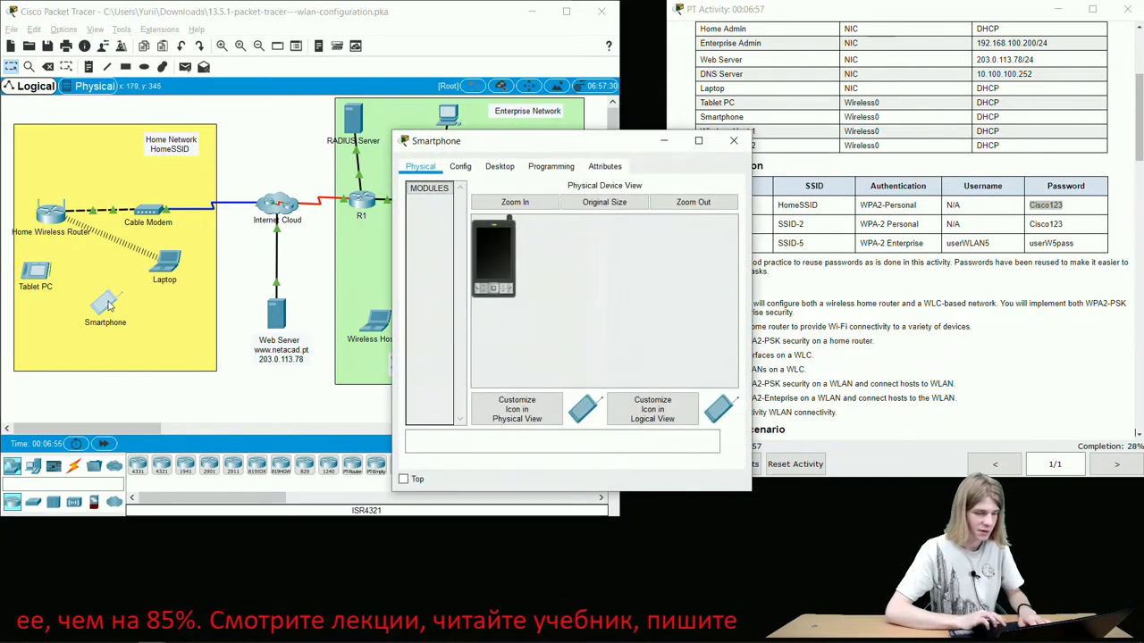
left_click(470, 168)
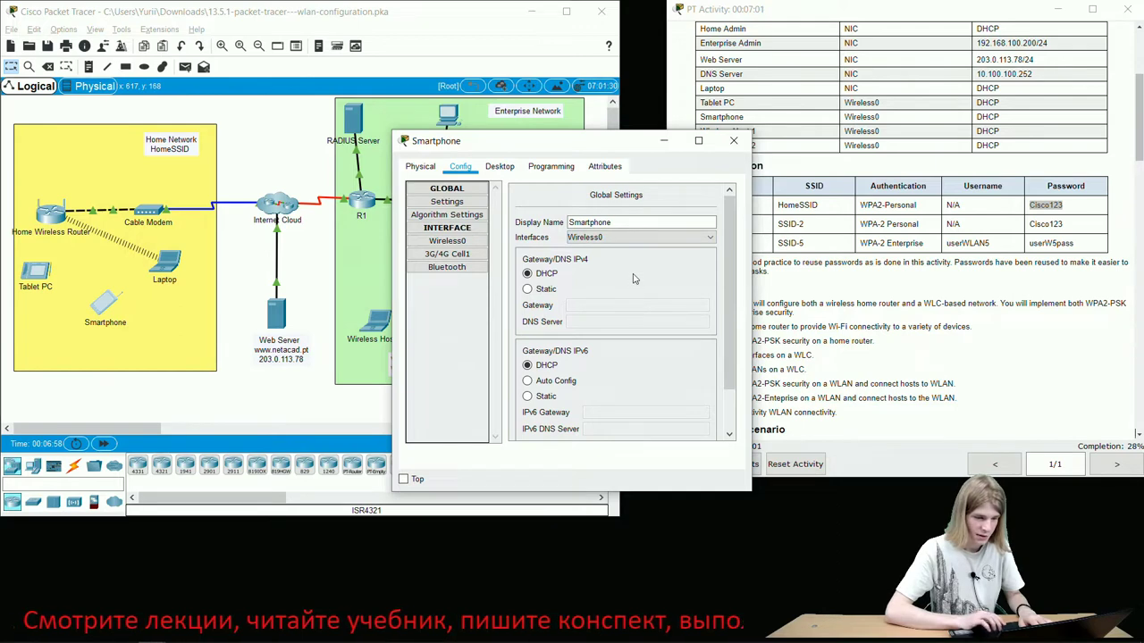
left_click(447, 243)
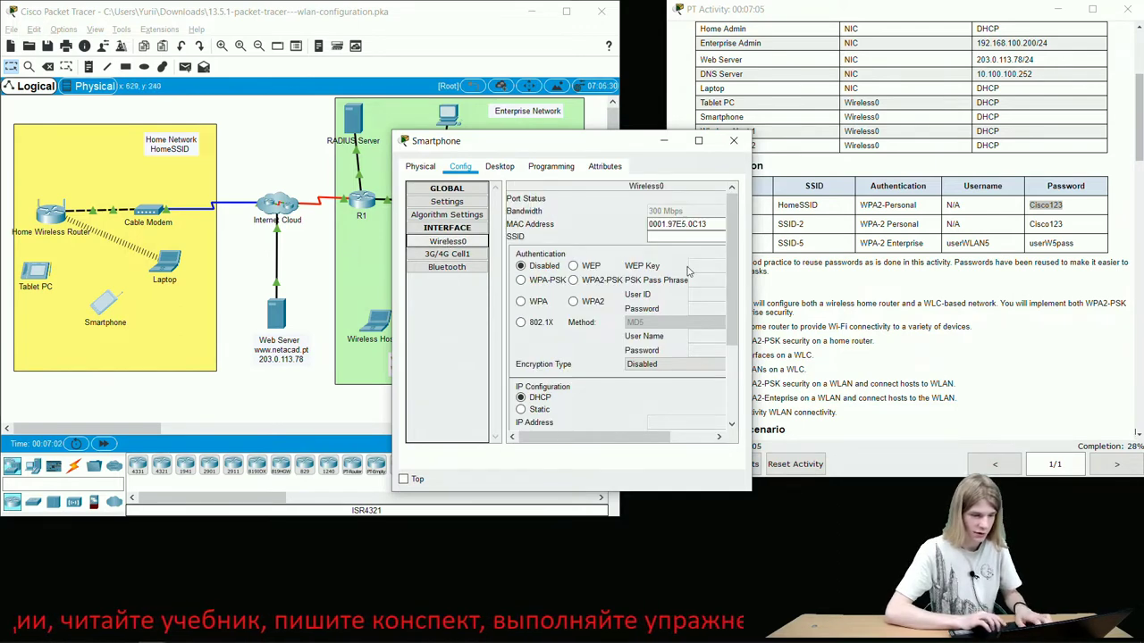
left_click(675, 237)
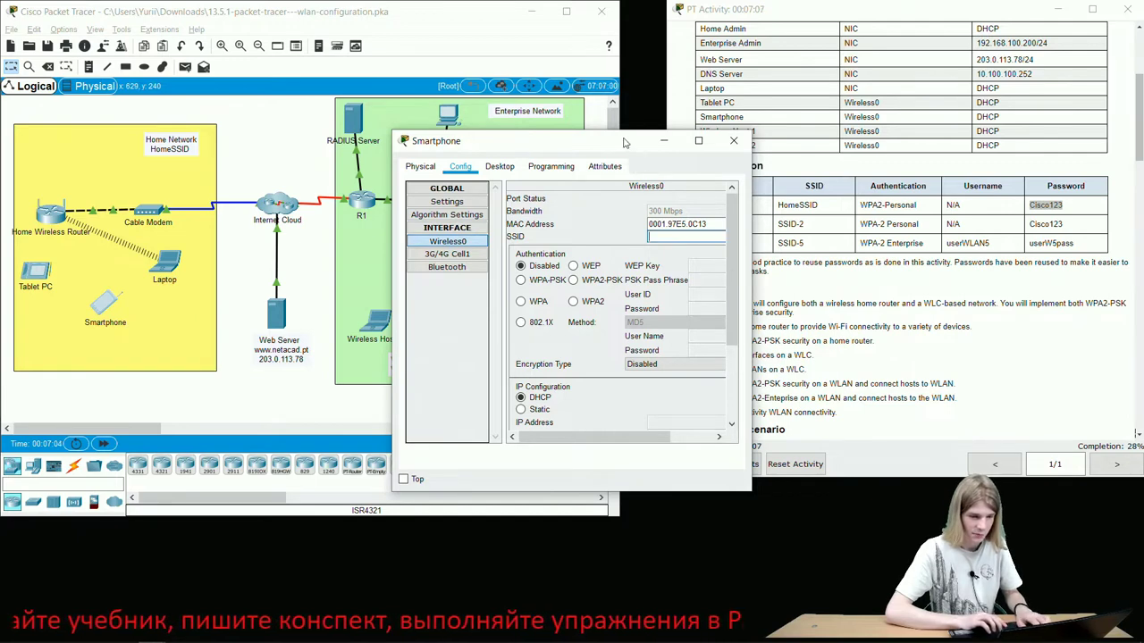
left_click_drag(625, 143, 550, 136)
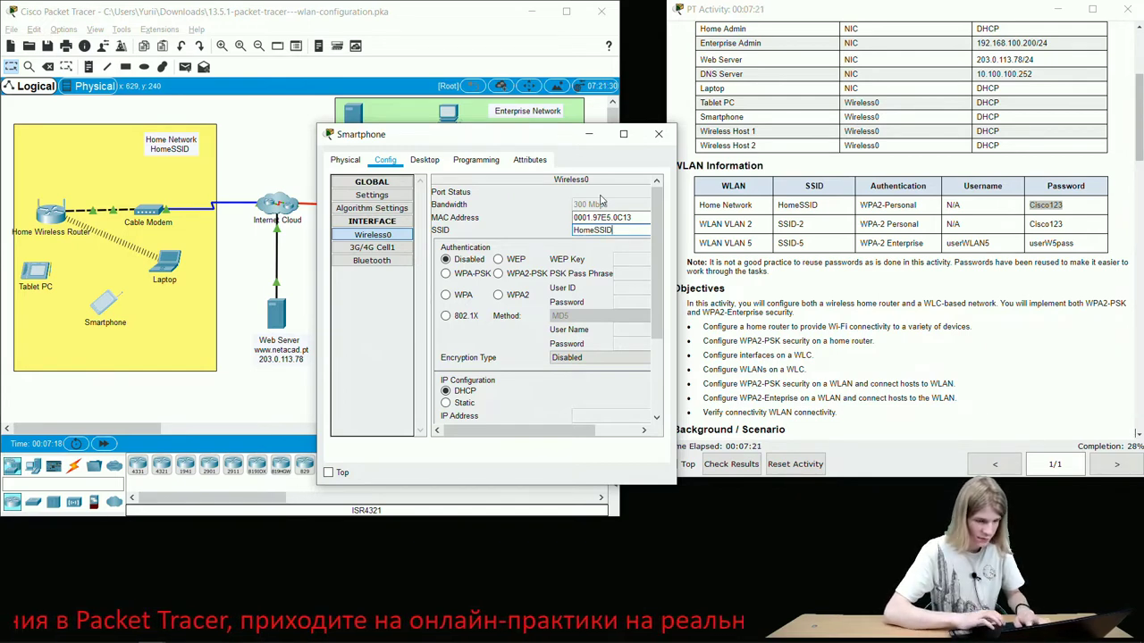
left_click(500, 275)
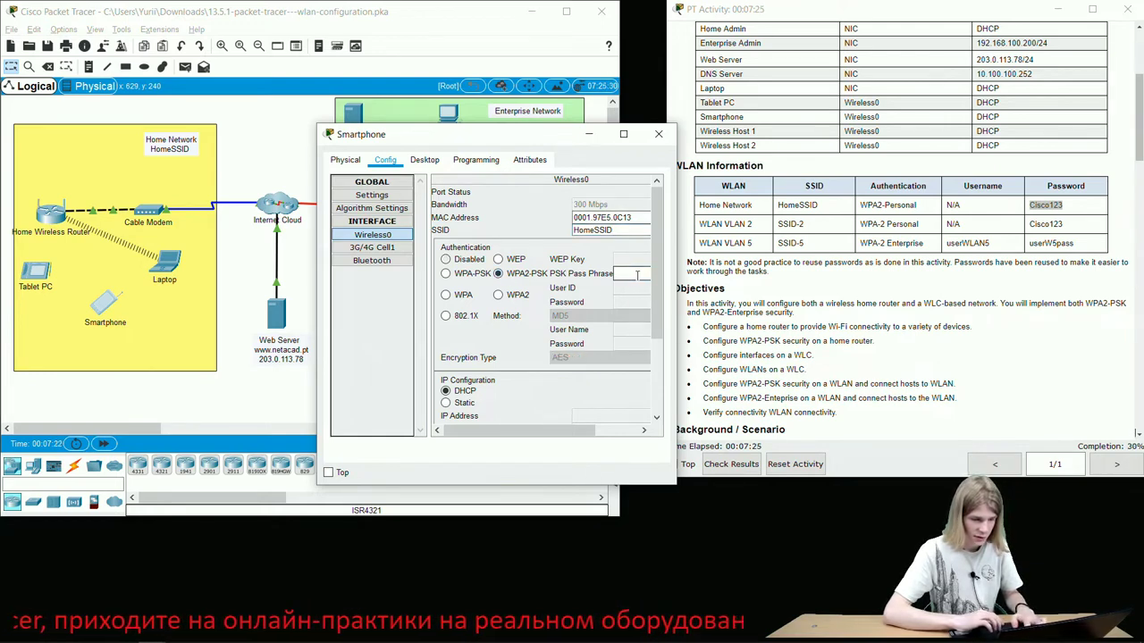
type("Cisco123")
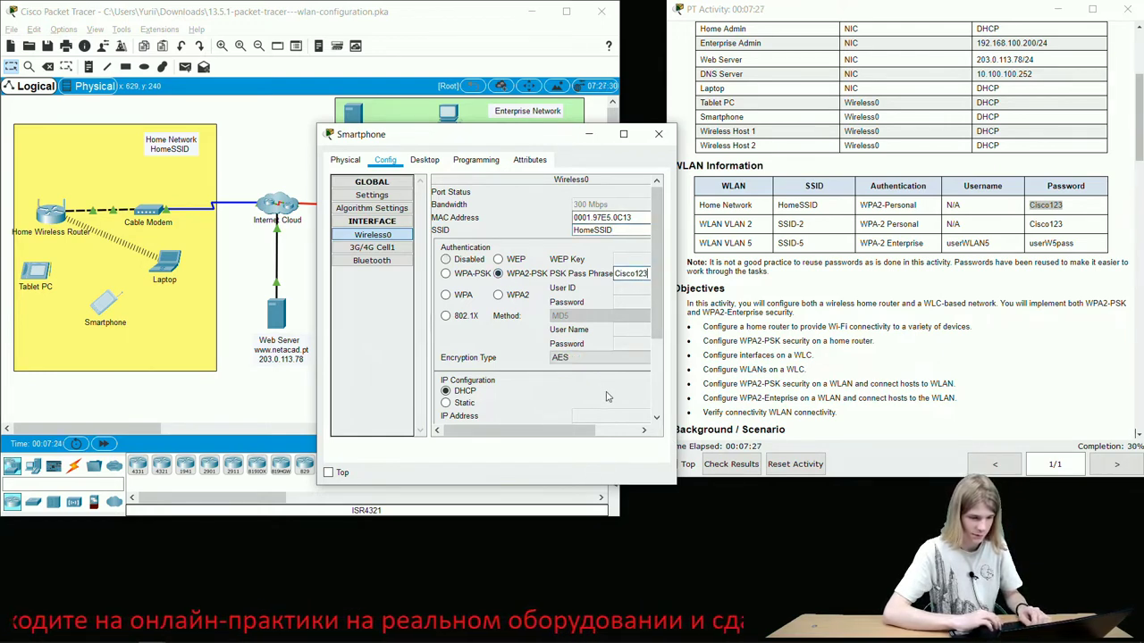
left_click(658, 135)
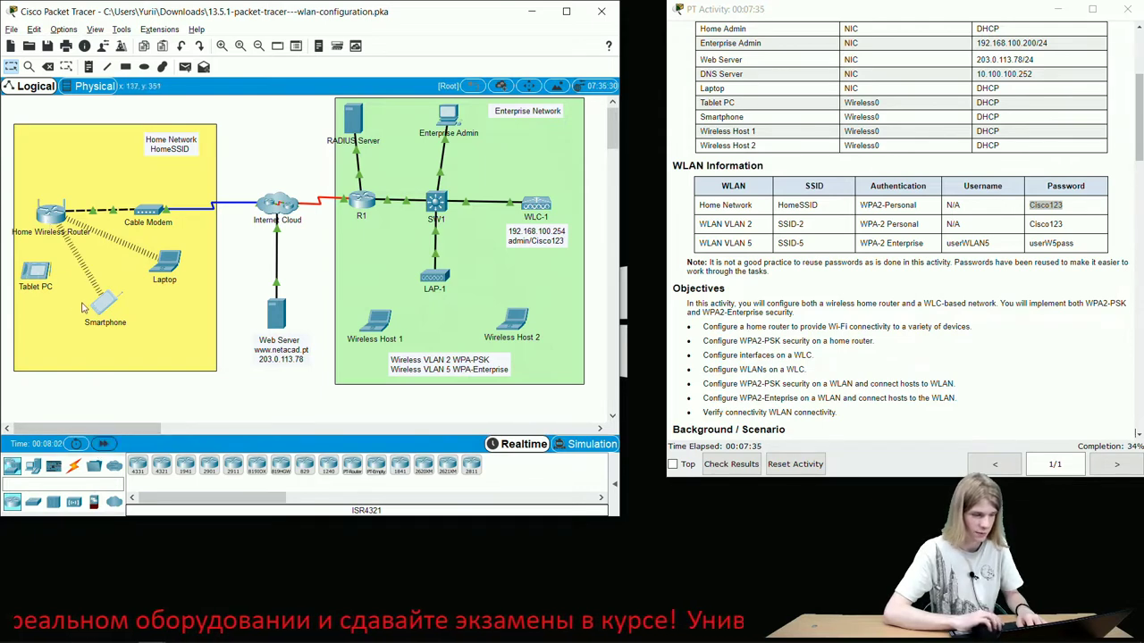
- Open the Tablet PC's Config > Wireless0 settings and begin typing the SSID 'HO'
left_click(38, 272)
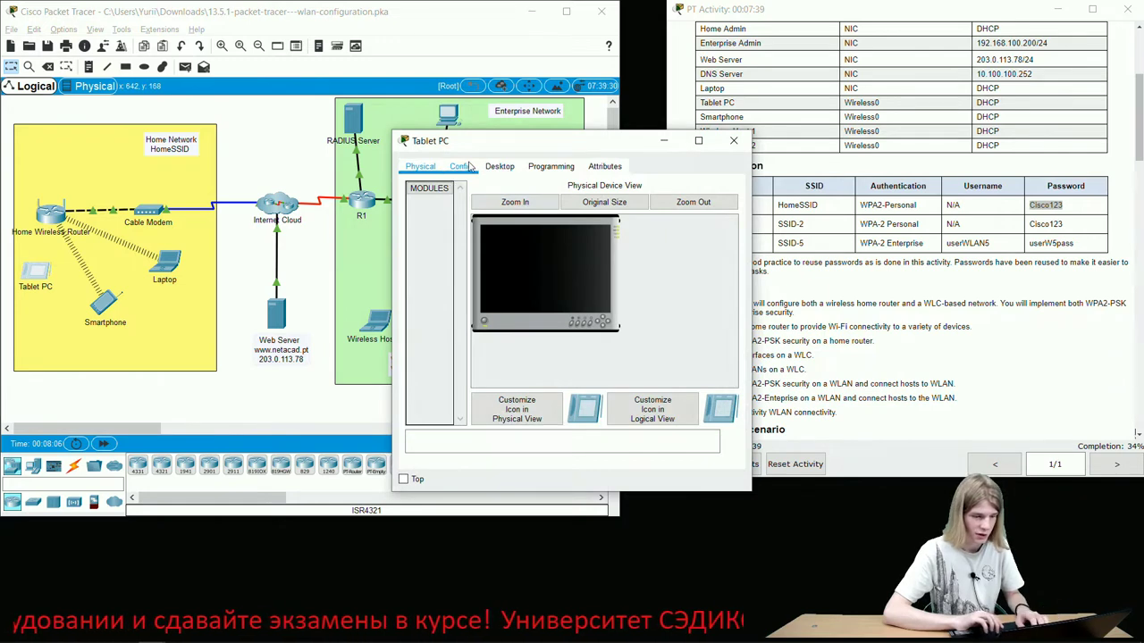
left_click(499, 171)
left_click(461, 167)
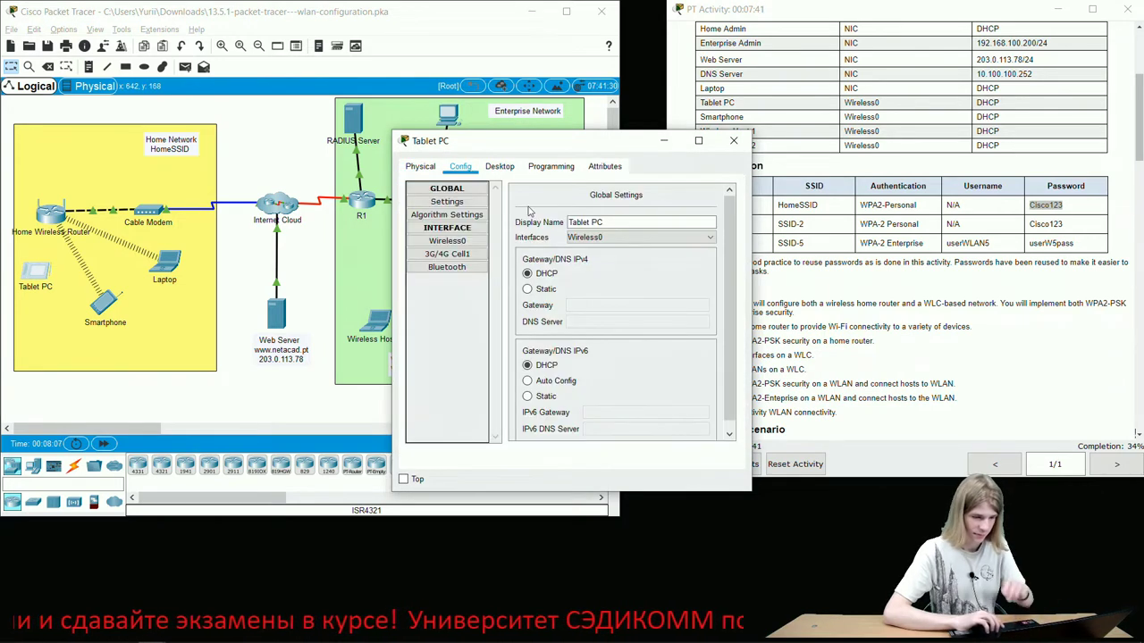
left_click(465, 242)
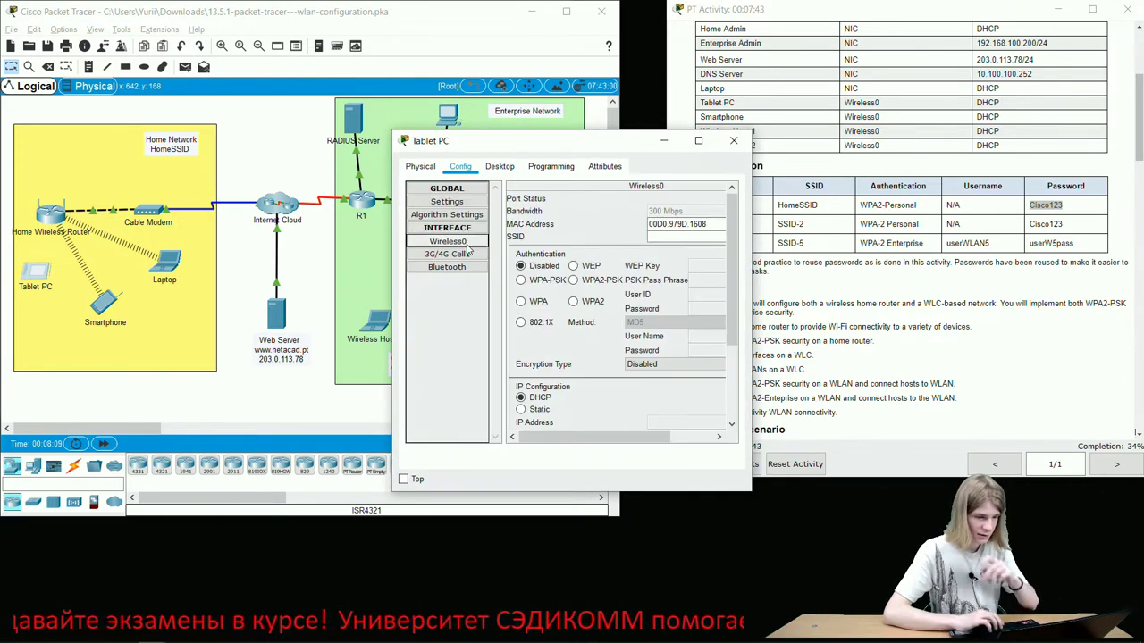
left_click(677, 237)
type("HO")
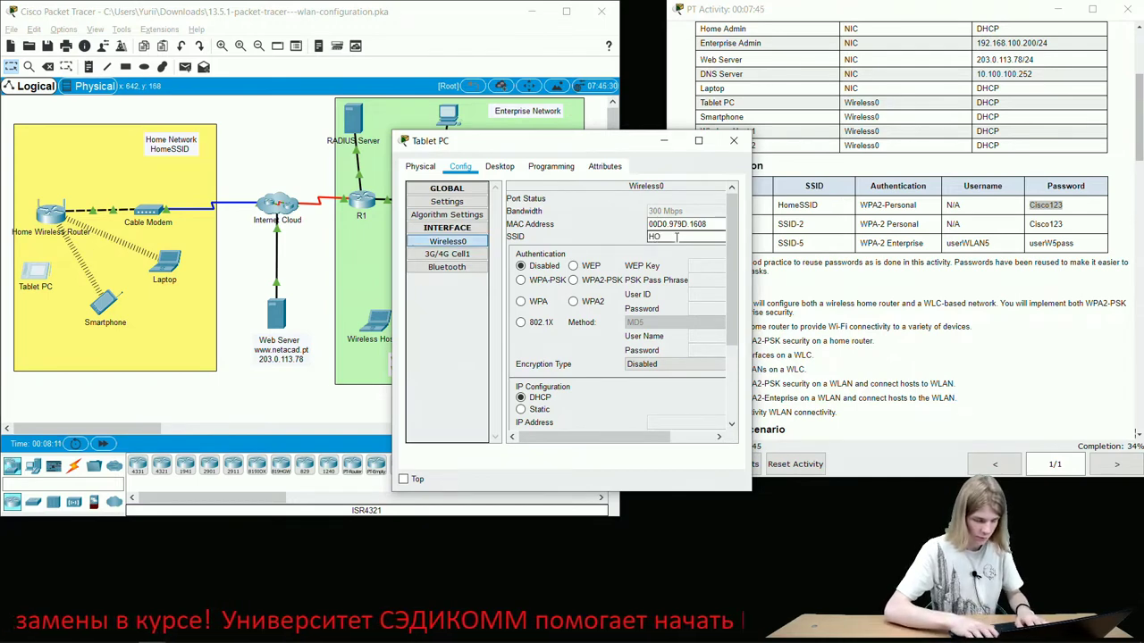